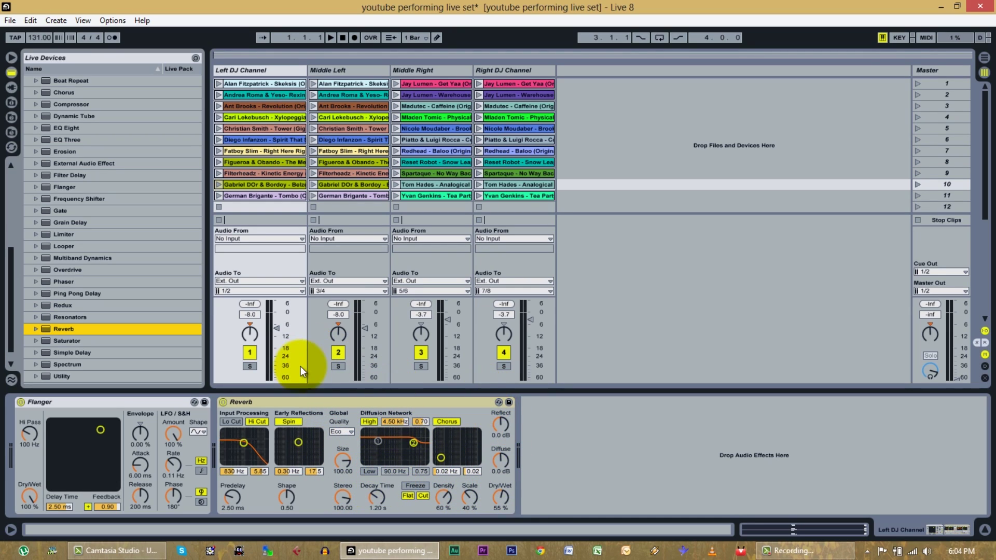
Step: Add the Reverb effect to the Middle Left, Middle Right and Right DJ Channel tracks
drag(40, 328, 352, 80)
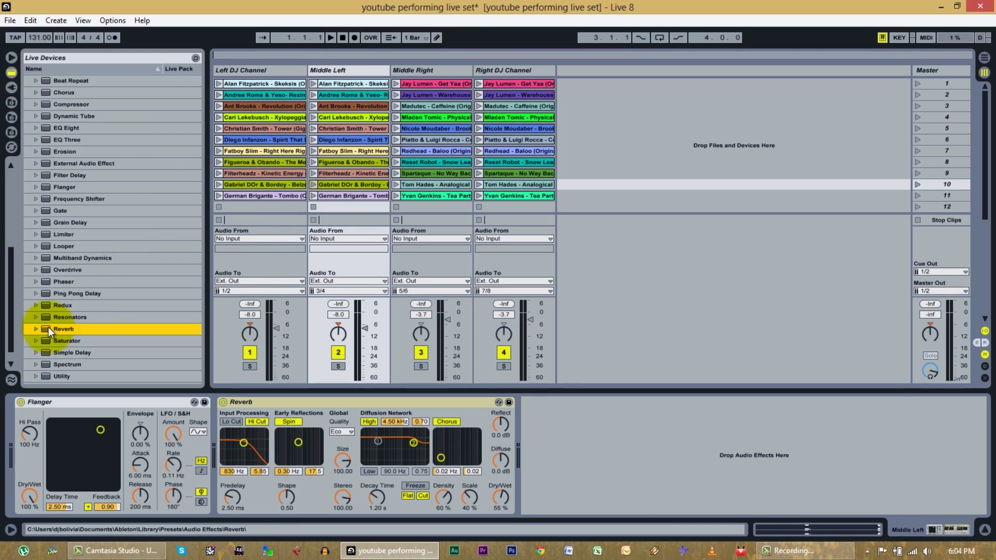
drag(48, 327, 394, 95)
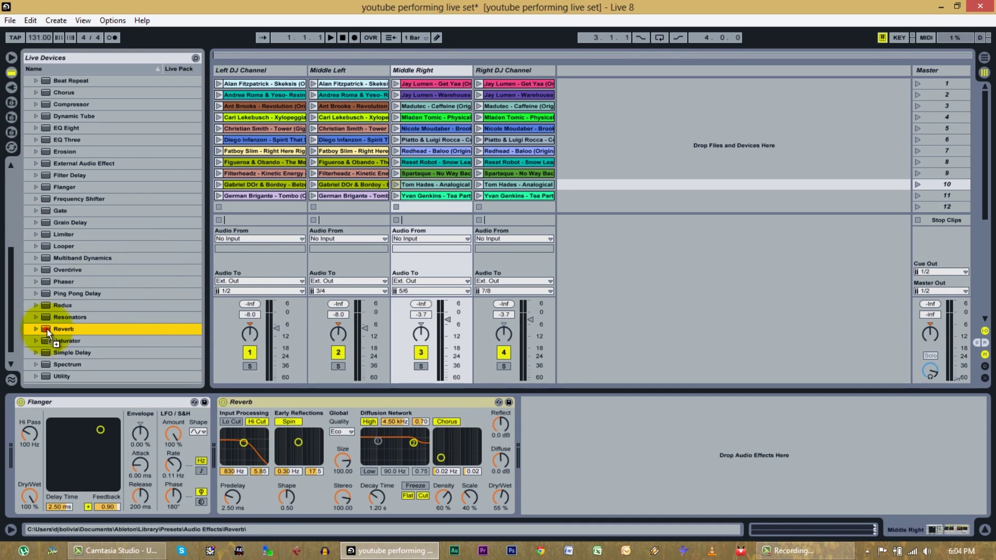
drag(47, 329, 506, 72)
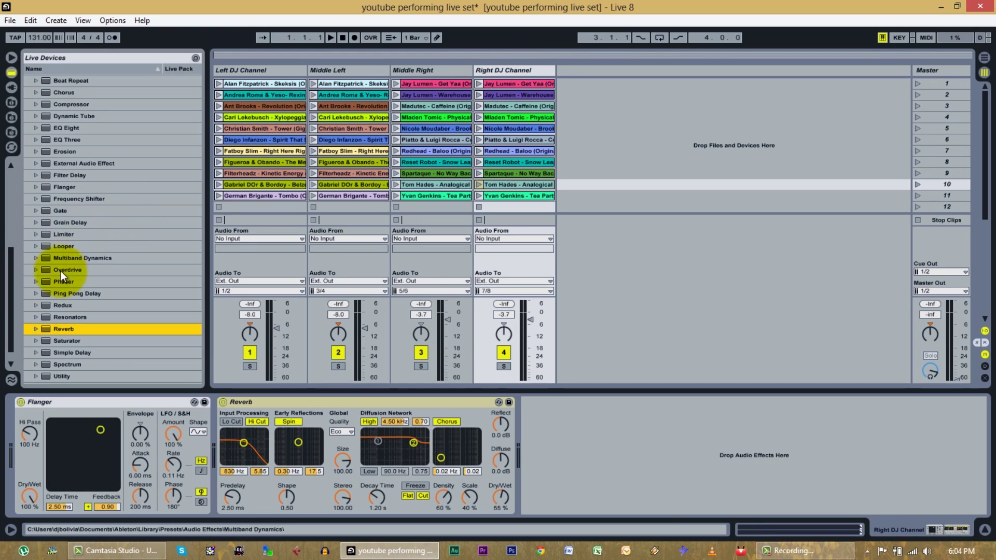
Step: Add Ping Pong Delay to the Left DJ Channel with 19% feedback and to Middle Left with 21% feedback
click(44, 294)
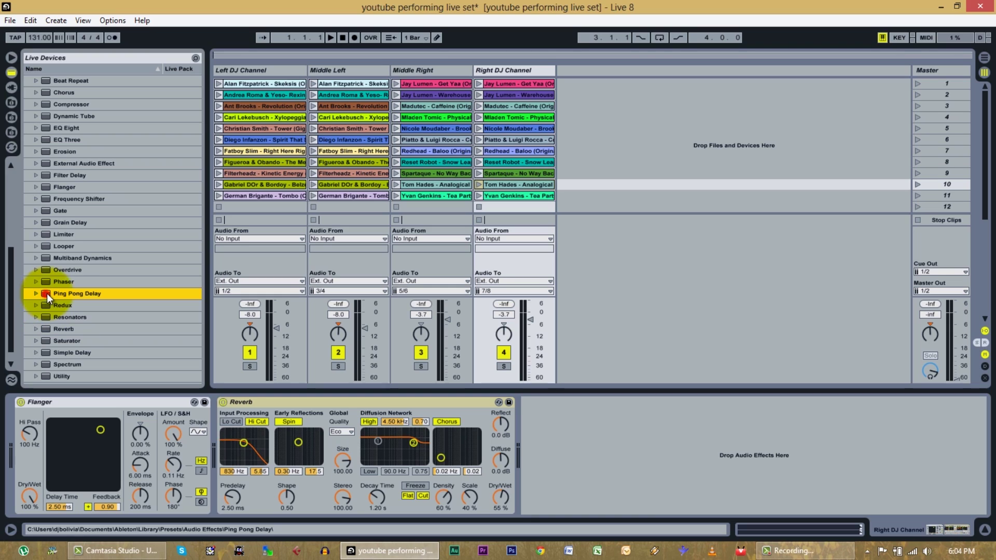
drag(47, 293, 255, 70)
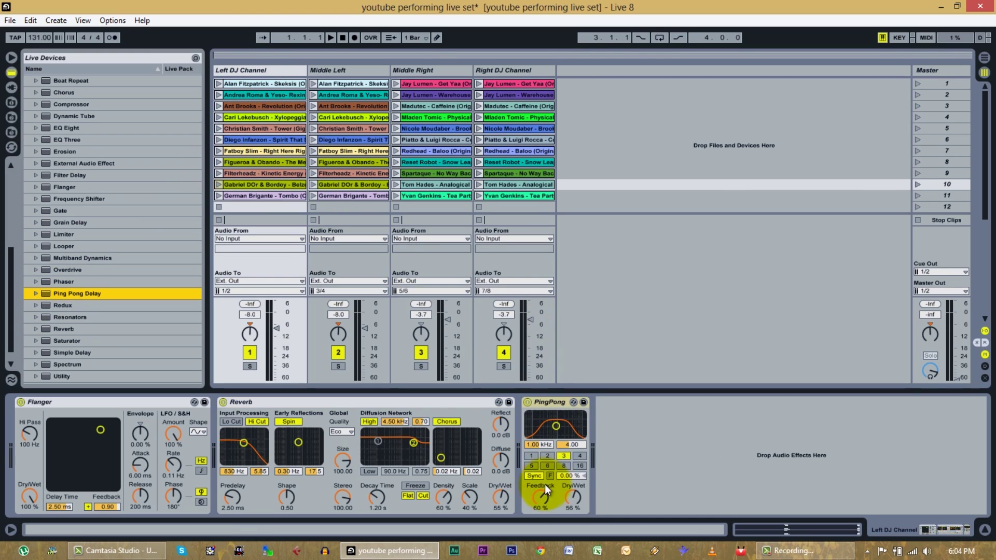
click(543, 496)
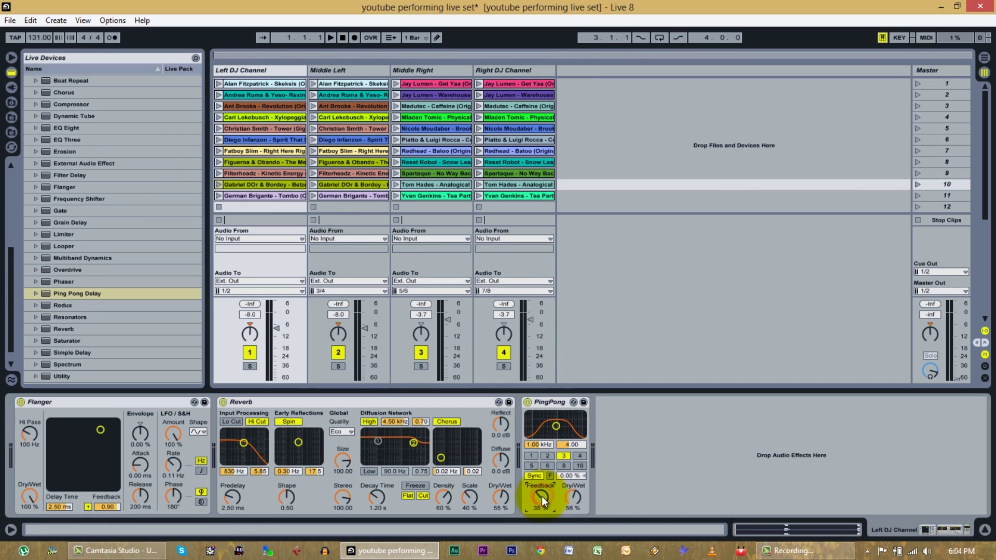
drag(542, 497, 543, 495)
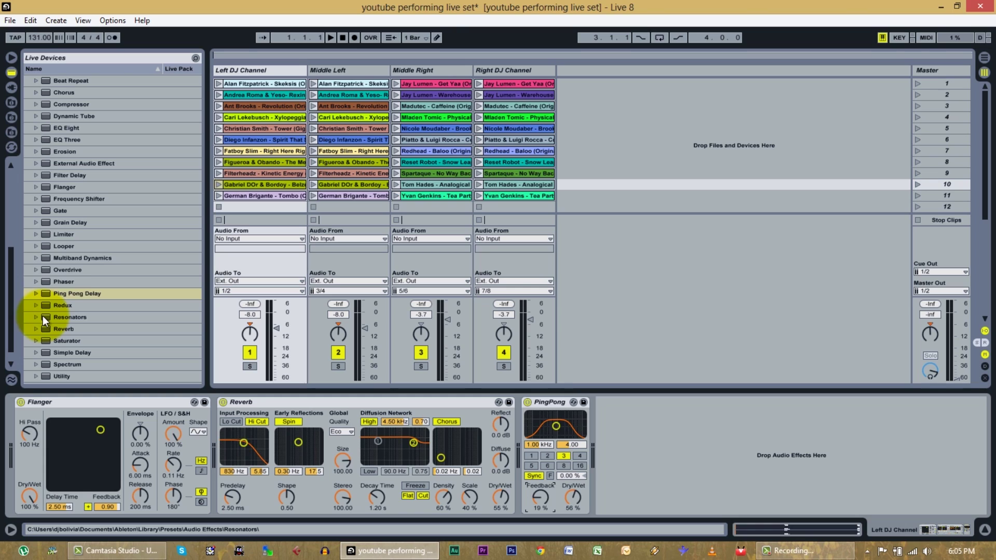
drag(46, 294, 361, 71)
click(541, 496)
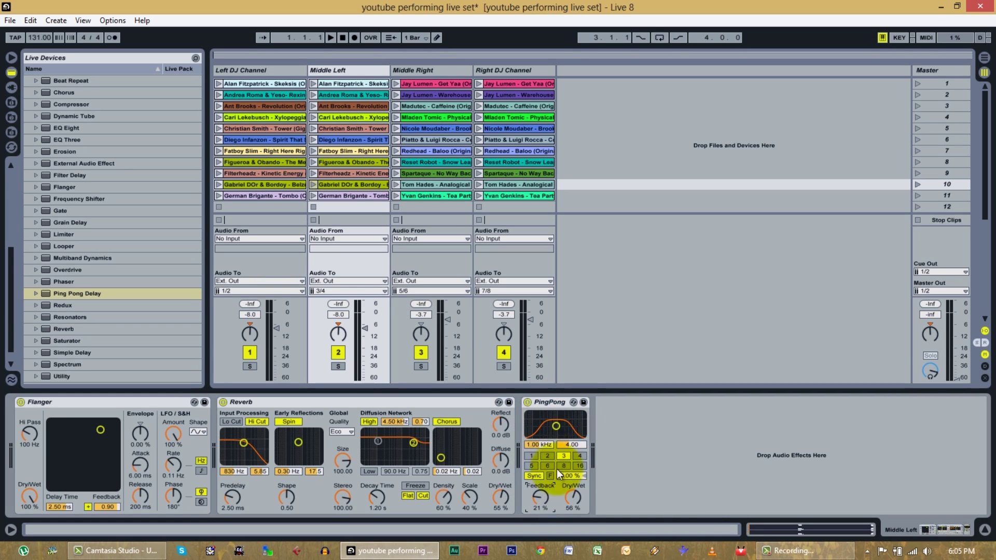
Step: Copy the Ping Pong Delay with its settings from the Middle Left track to Middle Right
click(549, 403)
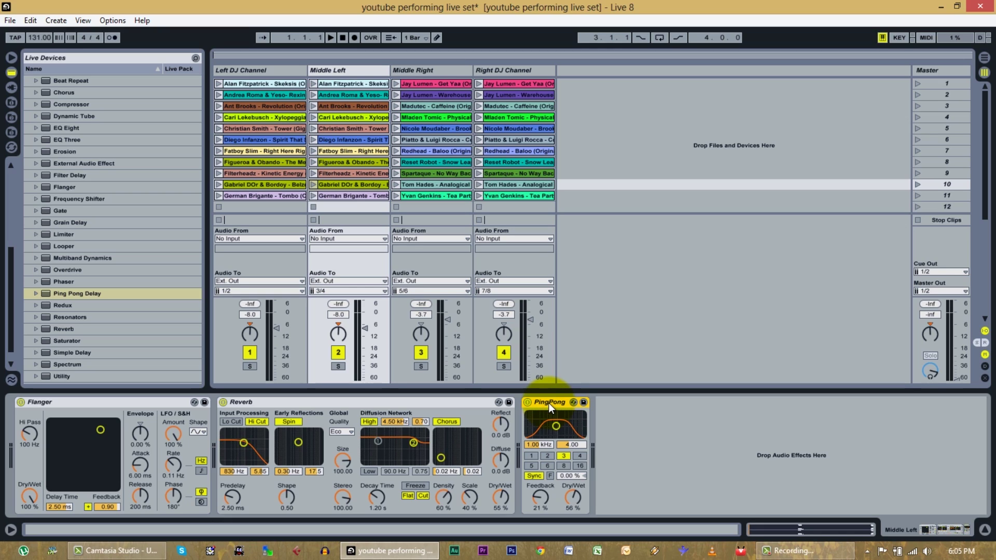
click(454, 71)
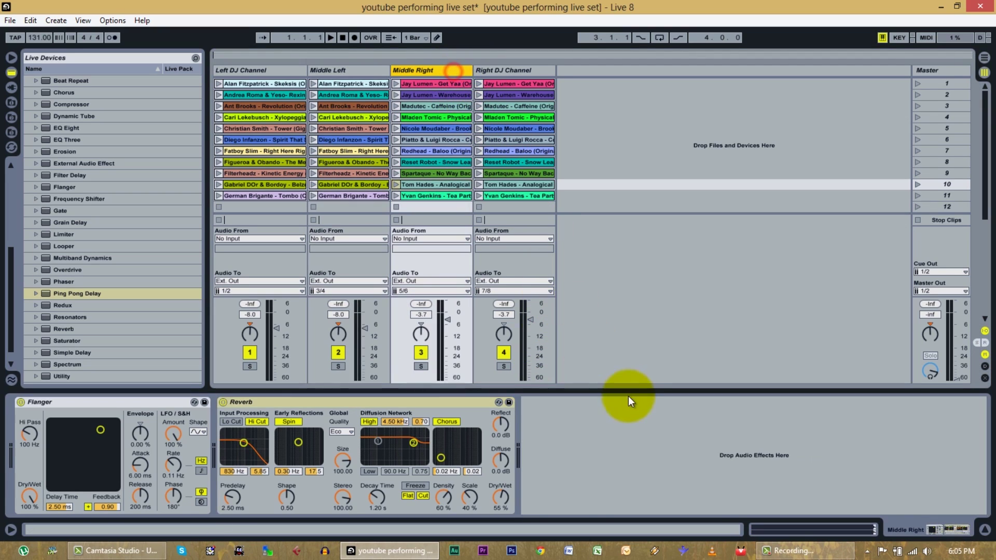
click(553, 424)
click(365, 69)
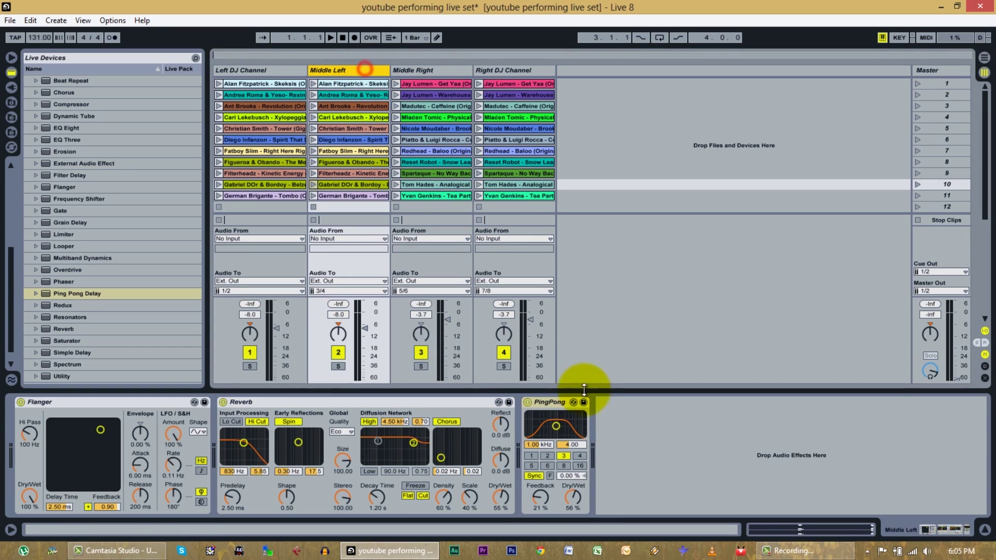
click(554, 404)
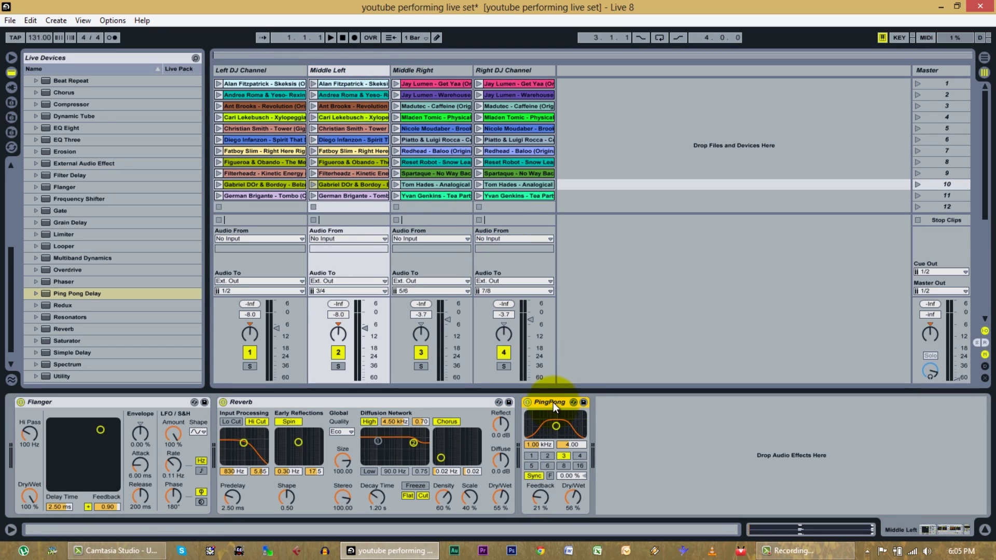
drag(553, 402, 435, 68)
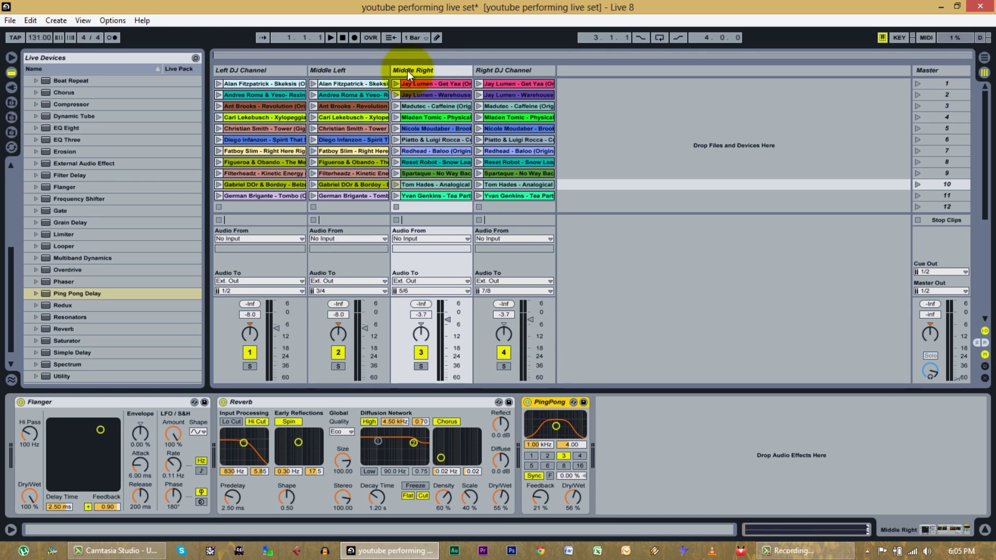
Step: Copy the Middle Right track's Ping Pong Delay to the Right DJ Channel, and set the Left DJ Channel's delay feedback to 21%
click(351, 70)
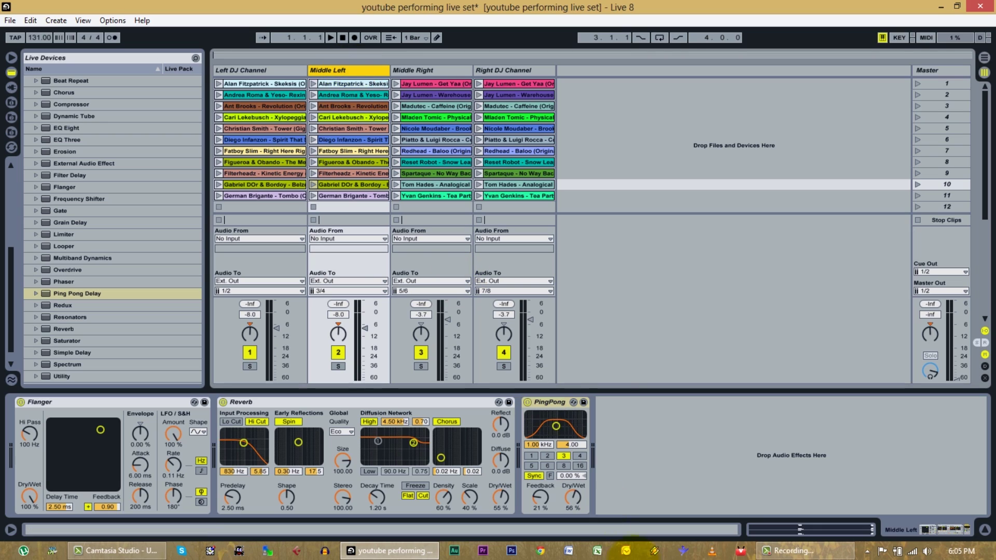
click(255, 71)
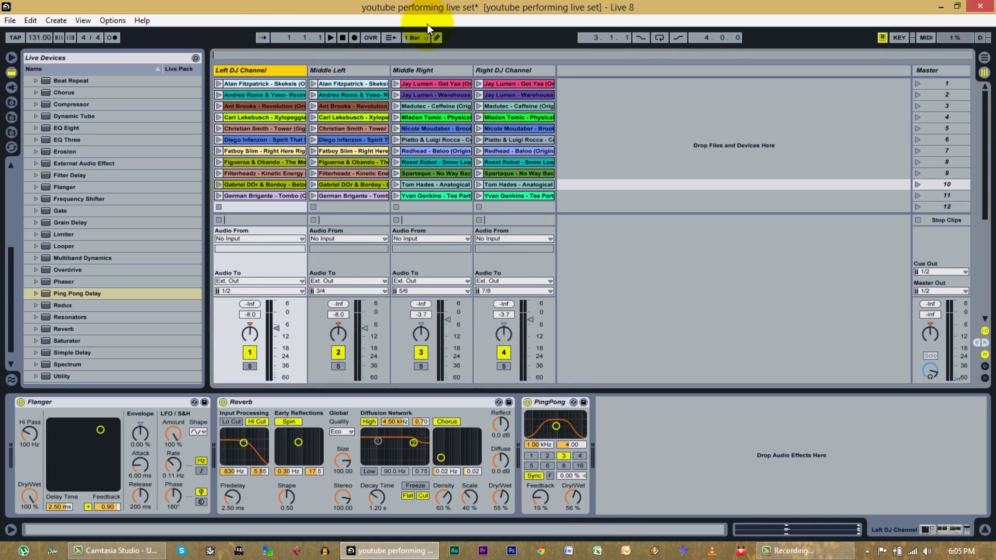
click(333, 71)
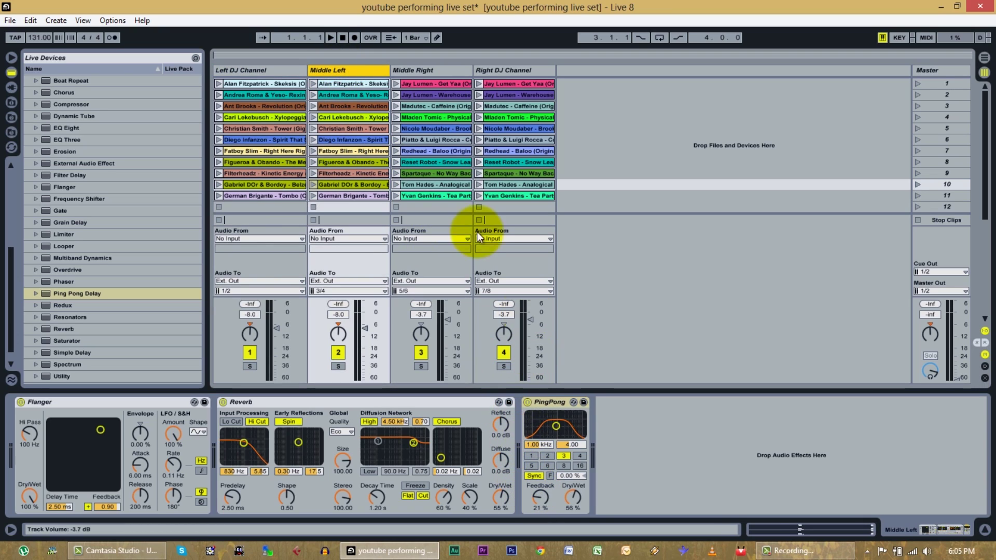
click(436, 68)
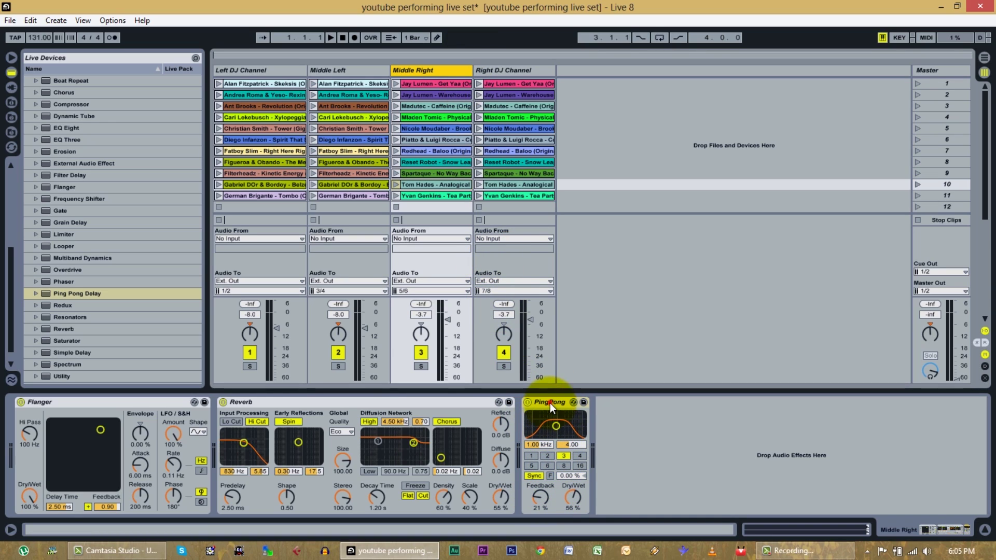
click(506, 70)
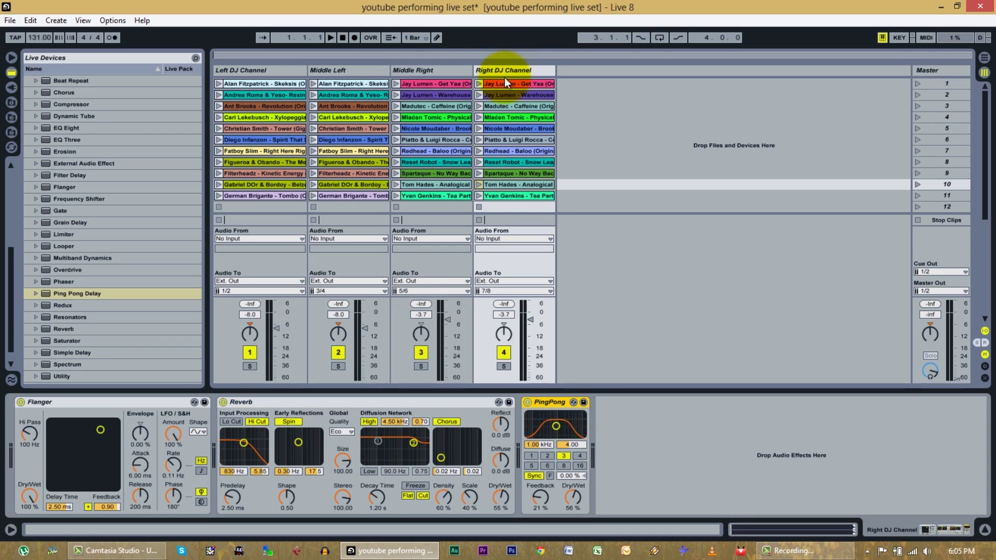
click(254, 71)
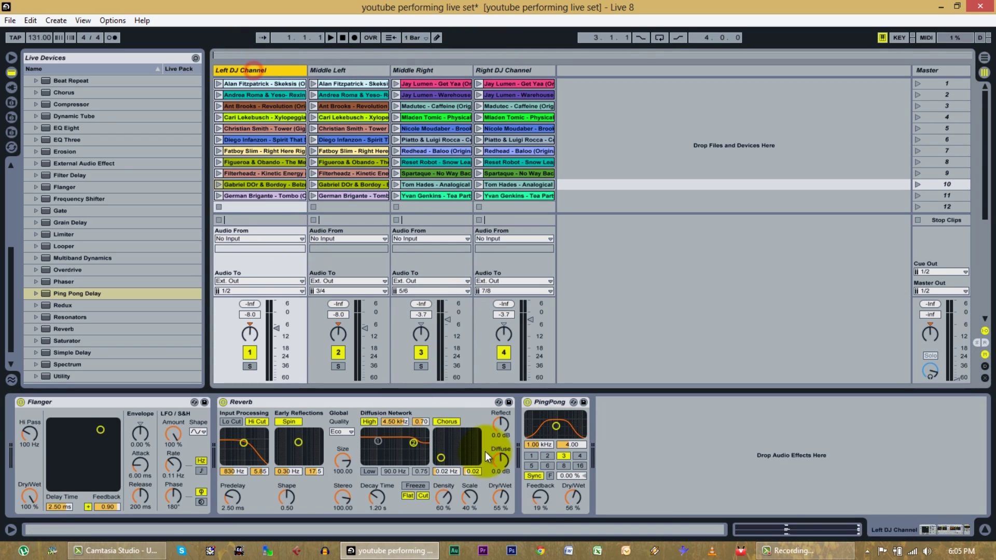
click(538, 496)
Step: Add Beat Repeat to the Left DJ Channel with variation 8, chance 85.7% and volume -5.4 dB
scroll(538, 496, up, 1)
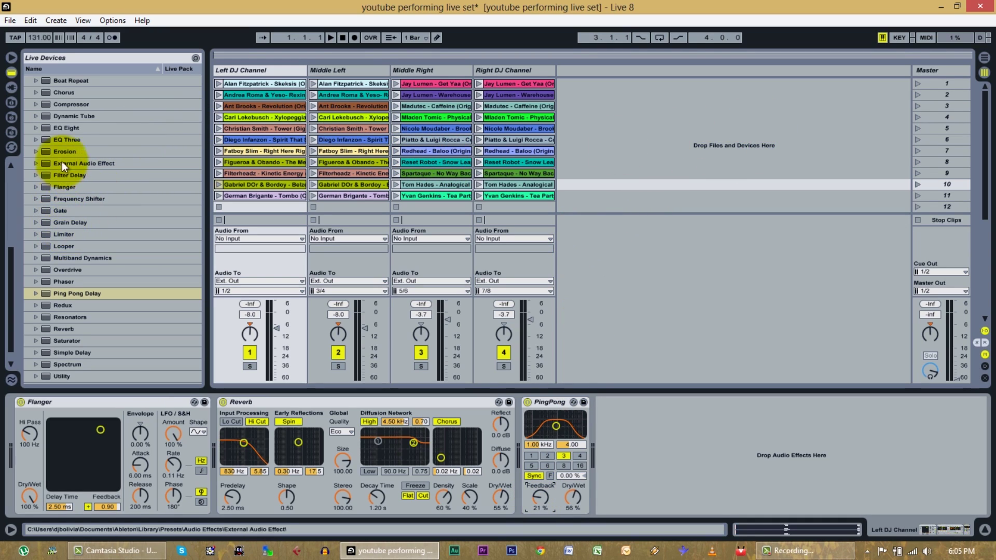
click(67, 150)
scroll(67, 149, up, 2)
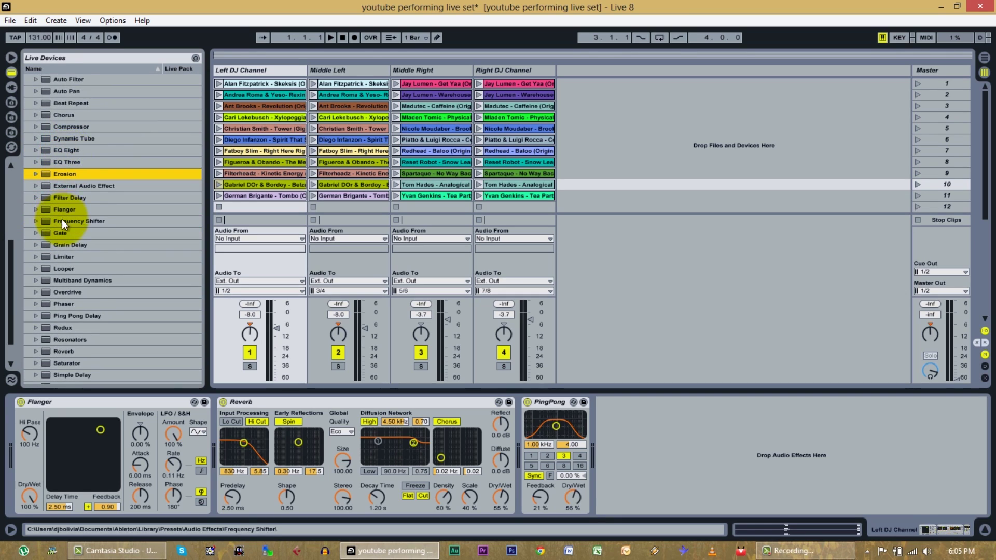
scroll(65, 225, down, 4)
scroll(65, 224, up, 14)
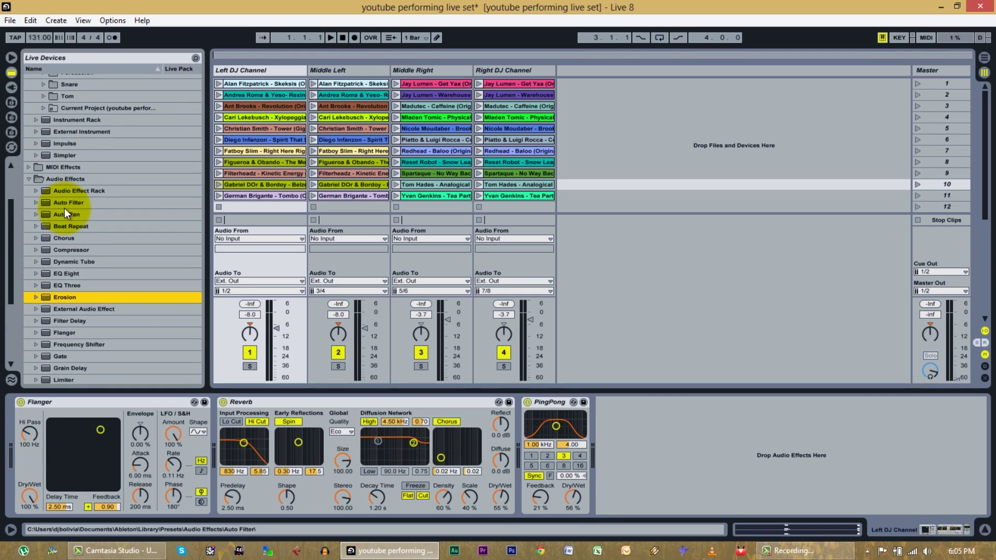
drag(45, 225, 252, 71)
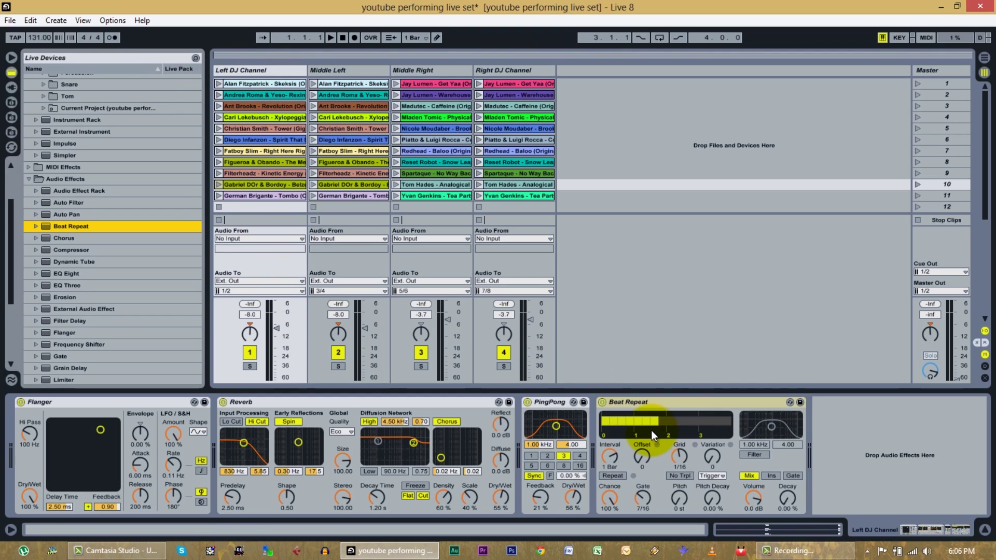
click(713, 457)
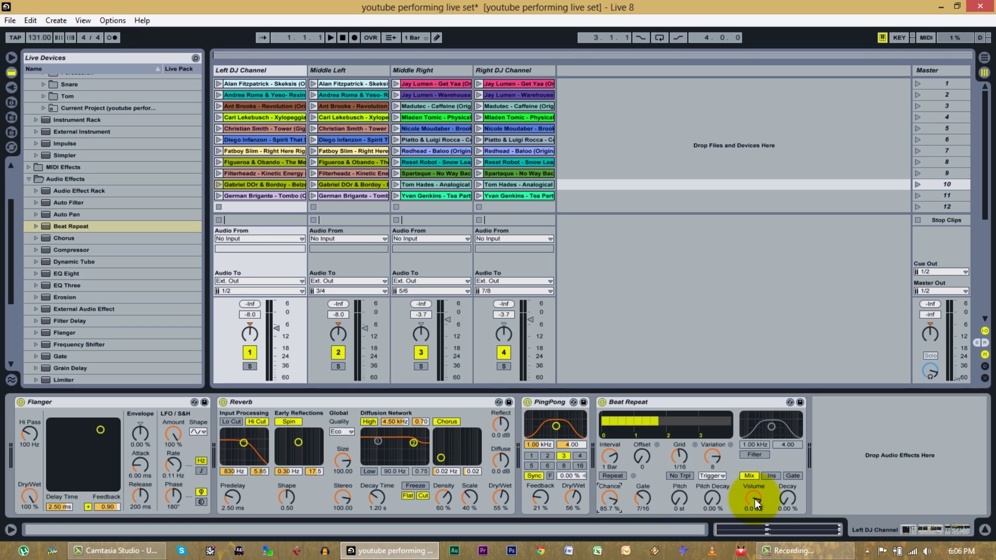
drag(755, 494, 755, 504)
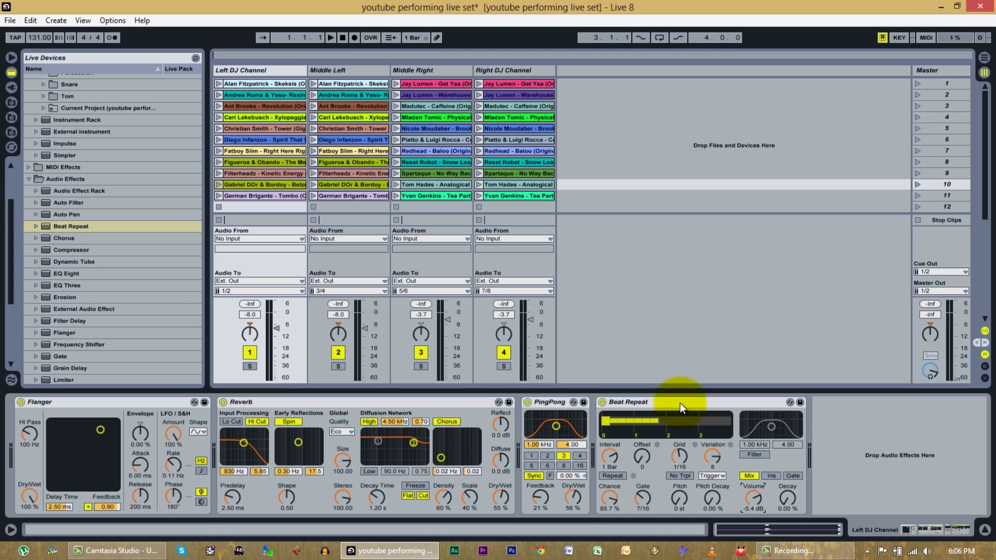
Step: Copy the configured Beat Repeat from the Left DJ Channel to the Middle Left, Middle Right and Right DJ Channel tracks
drag(681, 403, 384, 94)
drag(656, 404, 448, 78)
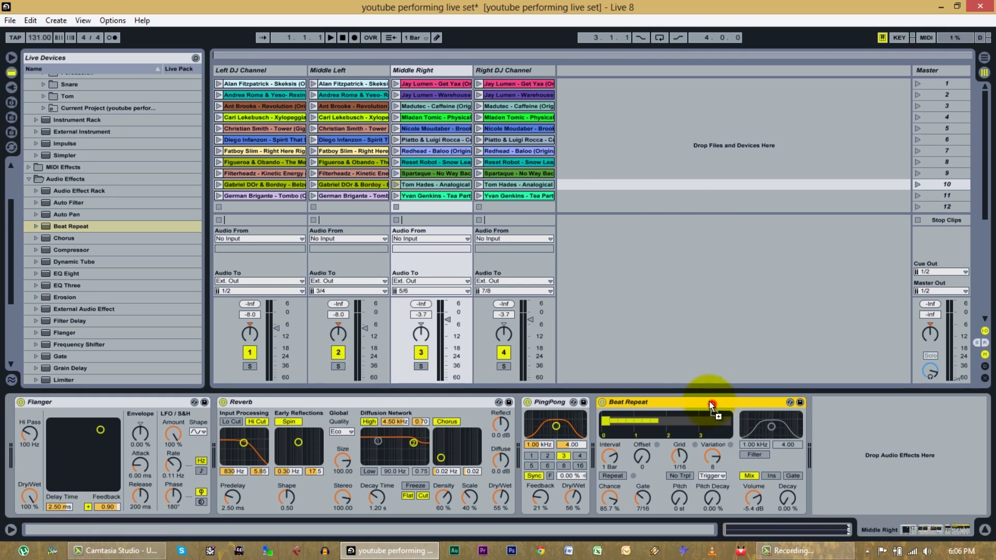
drag(710, 405, 526, 71)
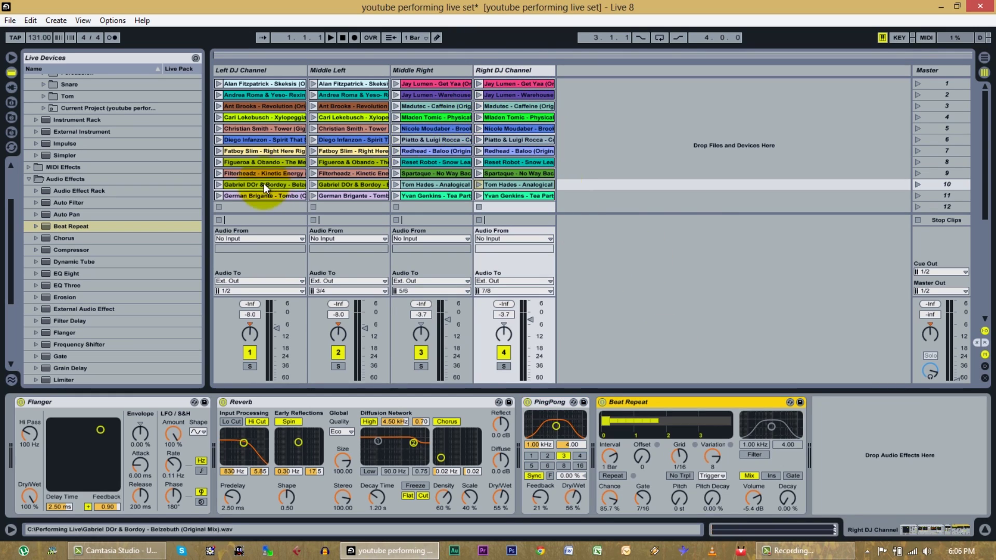
Step: Add the Auto Pan effect to the Left DJ Channel after Beat Repeat
click(68, 255)
scroll(68, 260, down, 3)
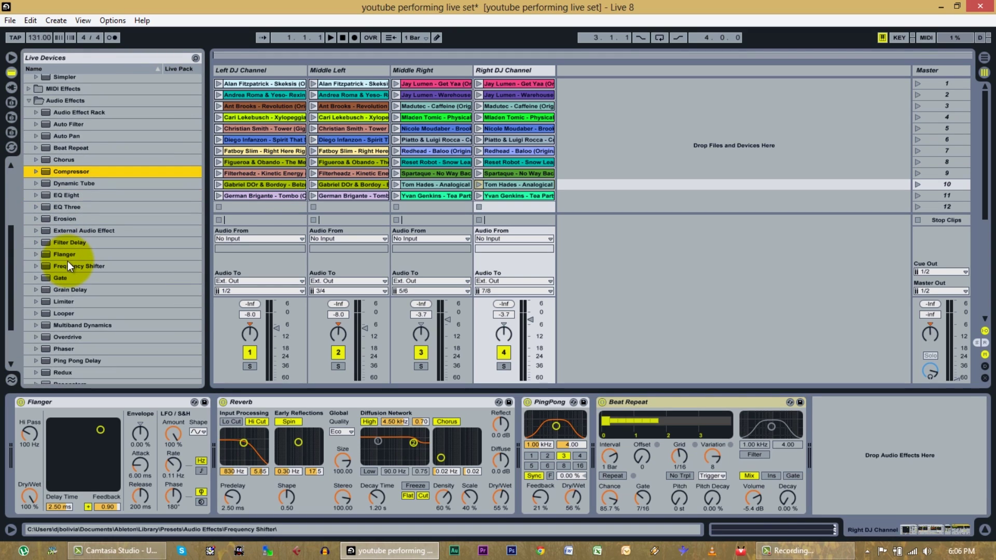
scroll(67, 259, up, 4)
drag(44, 225, 274, 69)
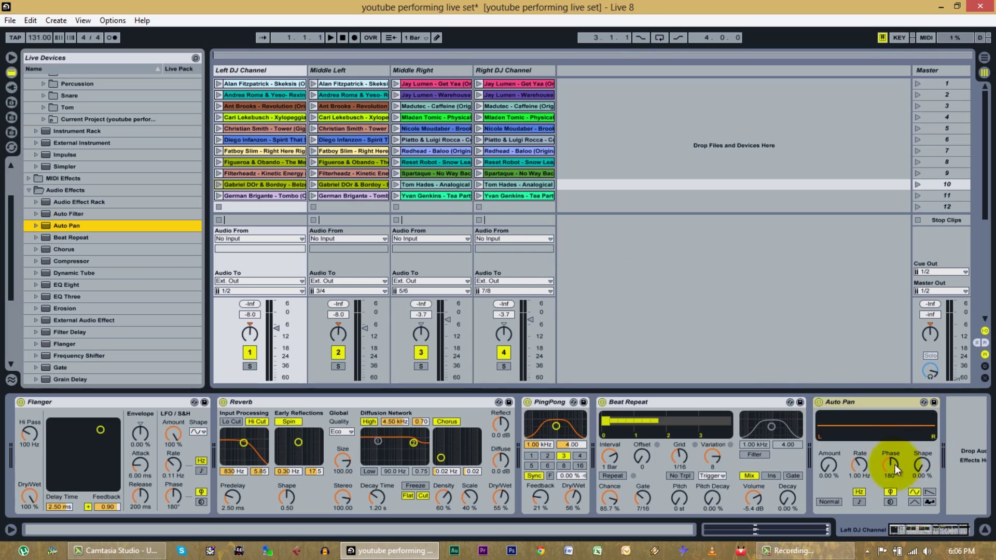
Step: Set the Auto Pan to a tempo-synced rate of 1/2 with its amount at 0%
drag(830, 463, 830, 464)
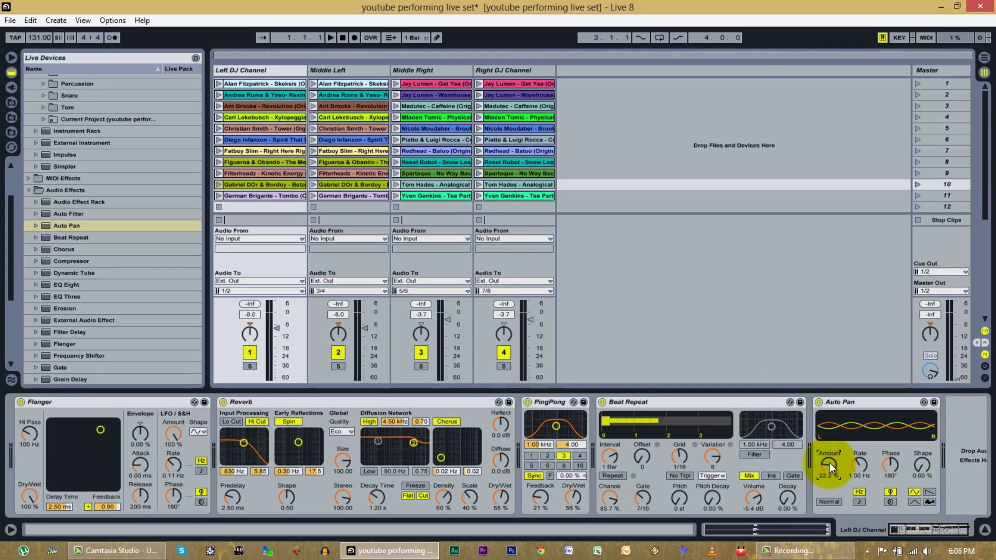
key(Delete)
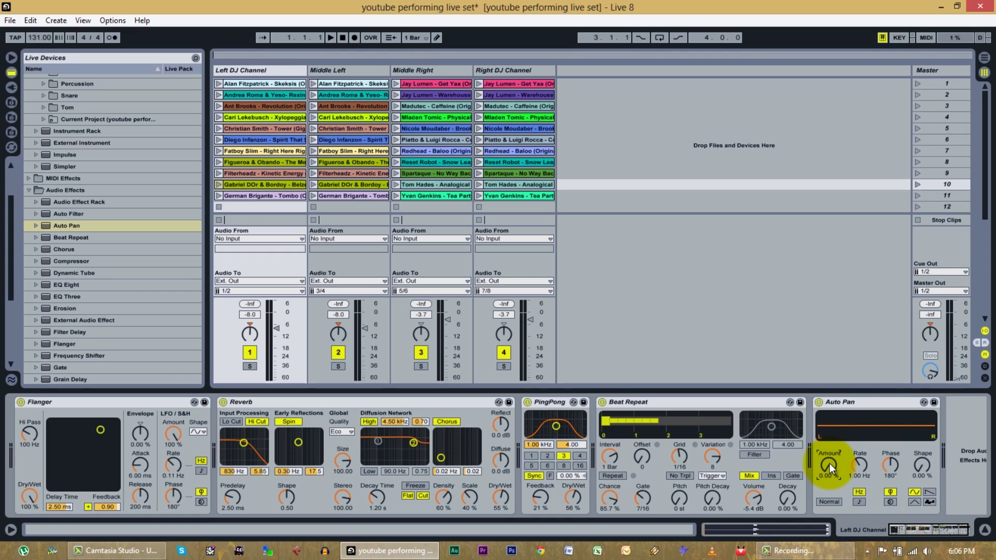
click(833, 503)
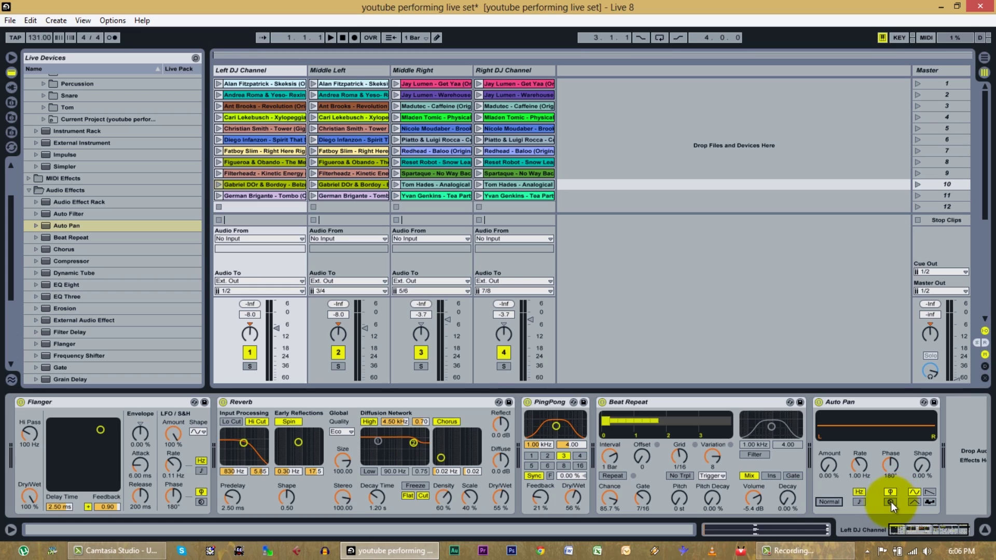
click(859, 502)
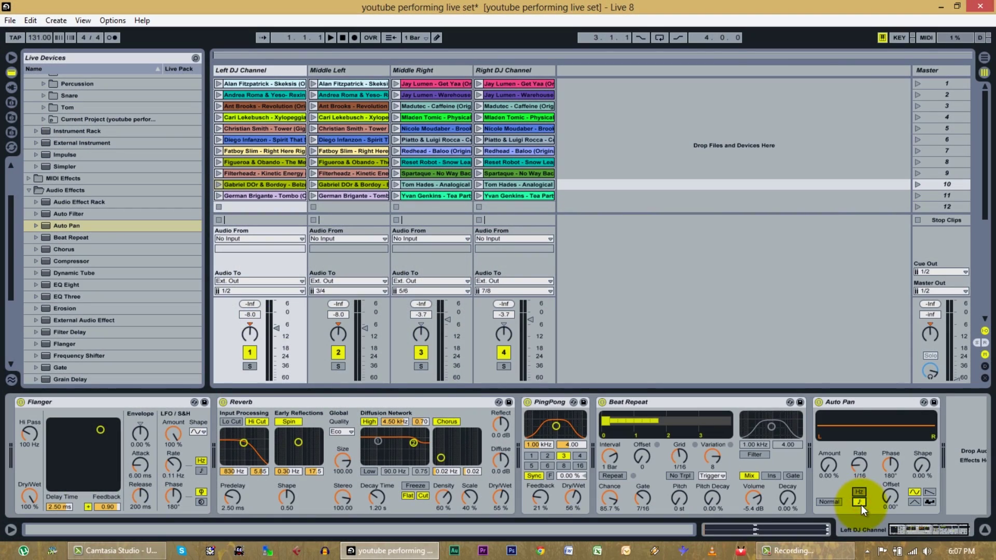
click(859, 463)
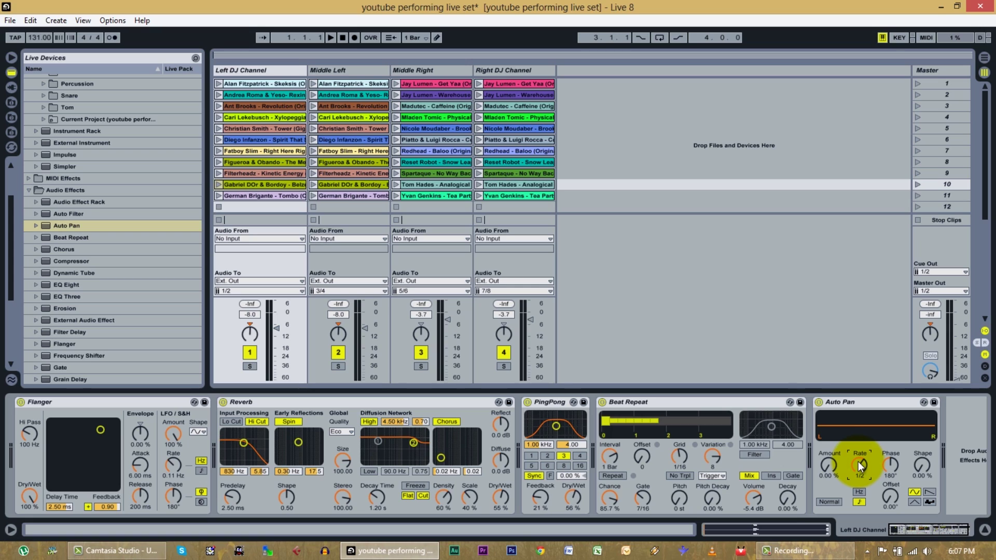
click(827, 466)
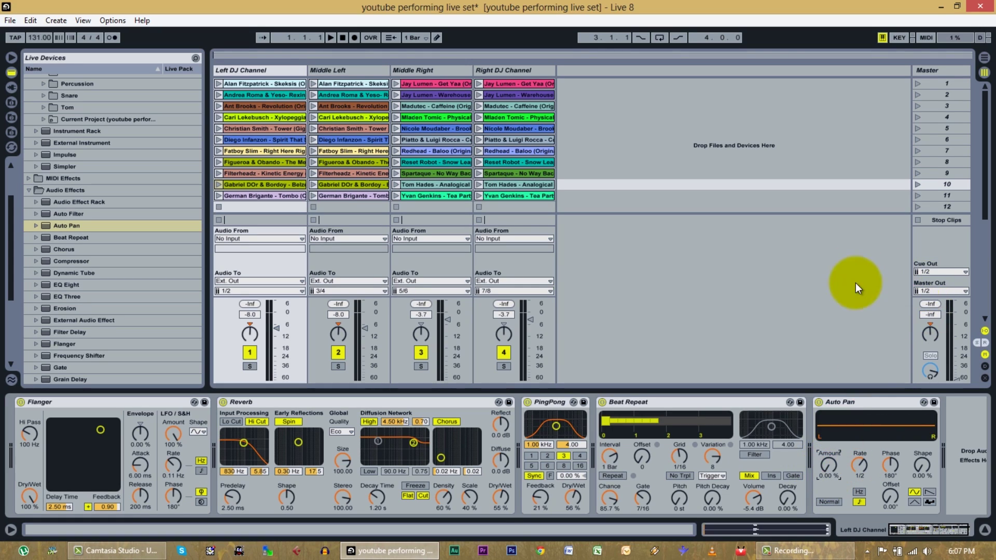
Step: Copy the configured Auto Pan from the Left DJ Channel to the Middle Left, Middle Right and Right DJ Channel tracks
click(869, 401)
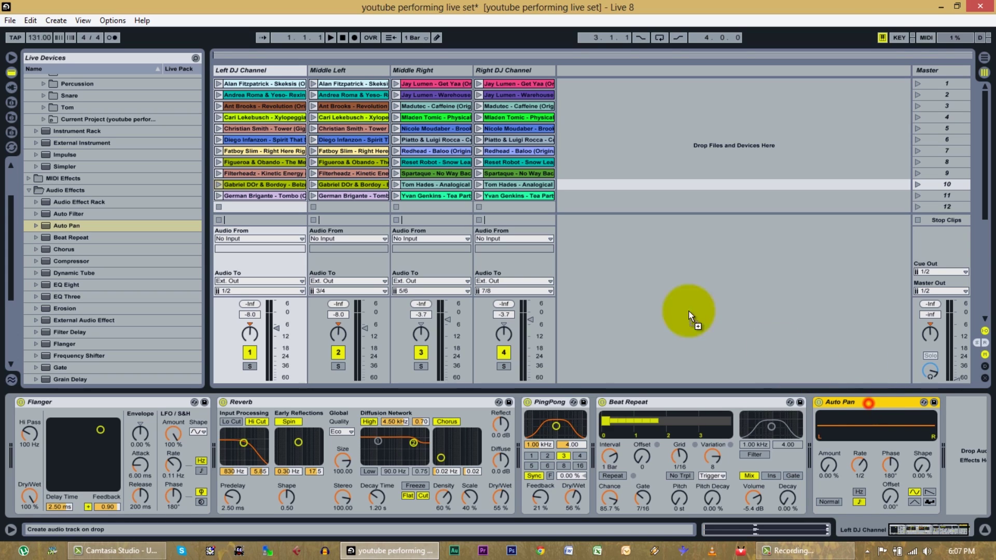
click(367, 70)
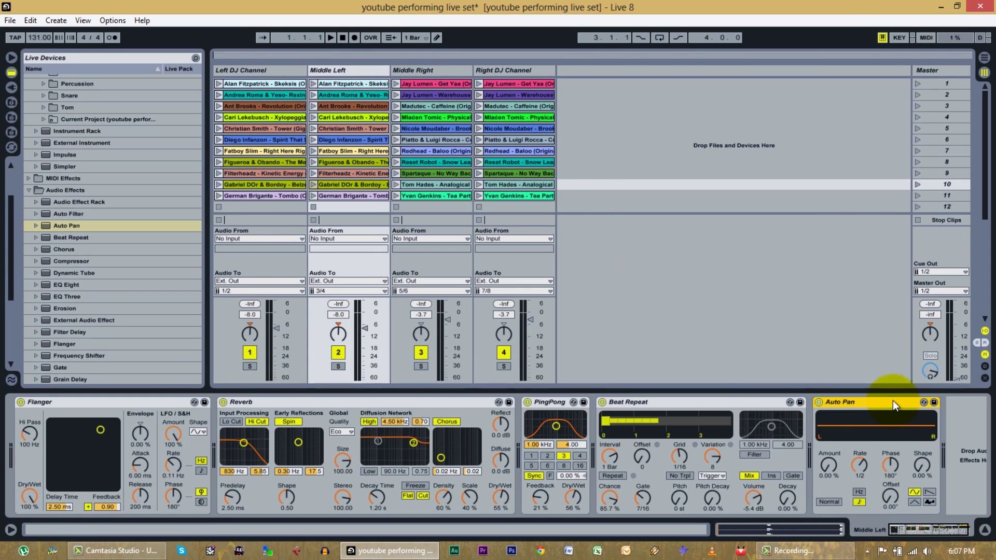
click(436, 71)
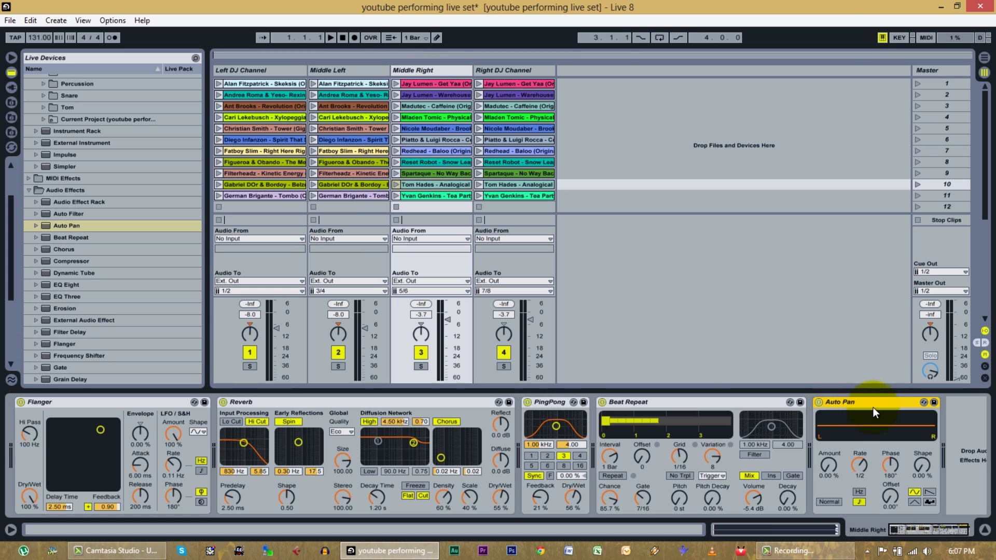
click(510, 71)
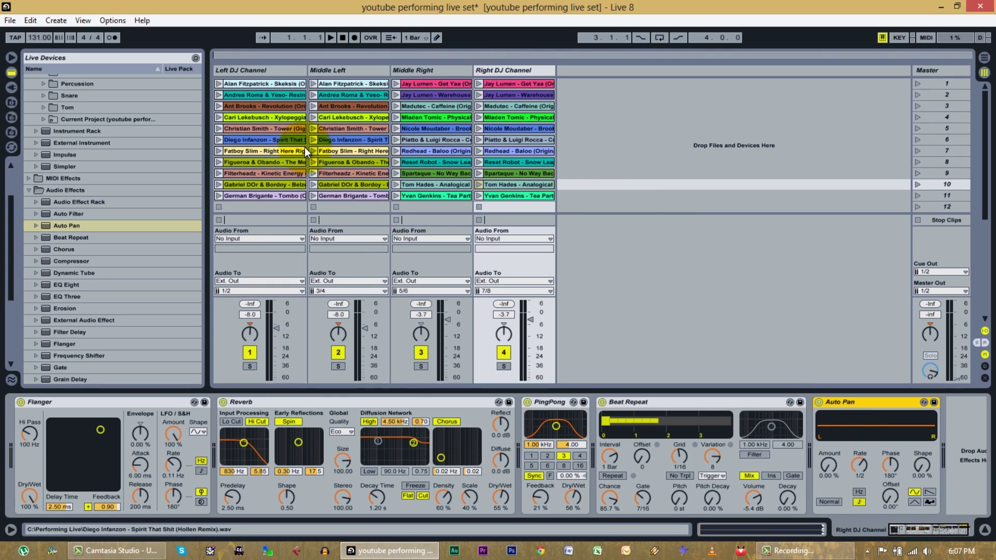
Step: Play the row 10 clip on the Left DJ Channel and deactivate Auto Pan, Beat Repeat, Ping Pong Delay, Reverb and Flanger
click(262, 68)
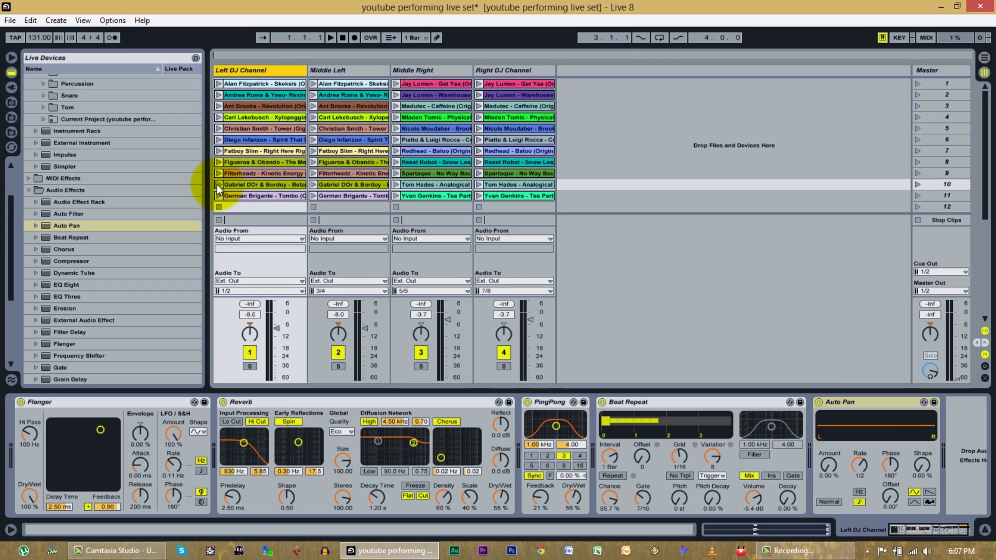
click(218, 184)
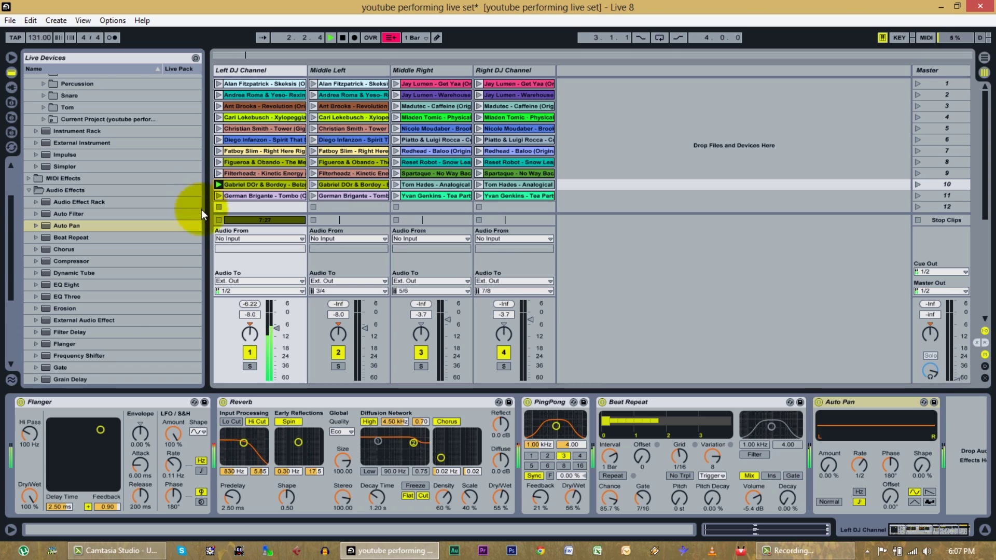
click(817, 402)
click(603, 402)
click(528, 402)
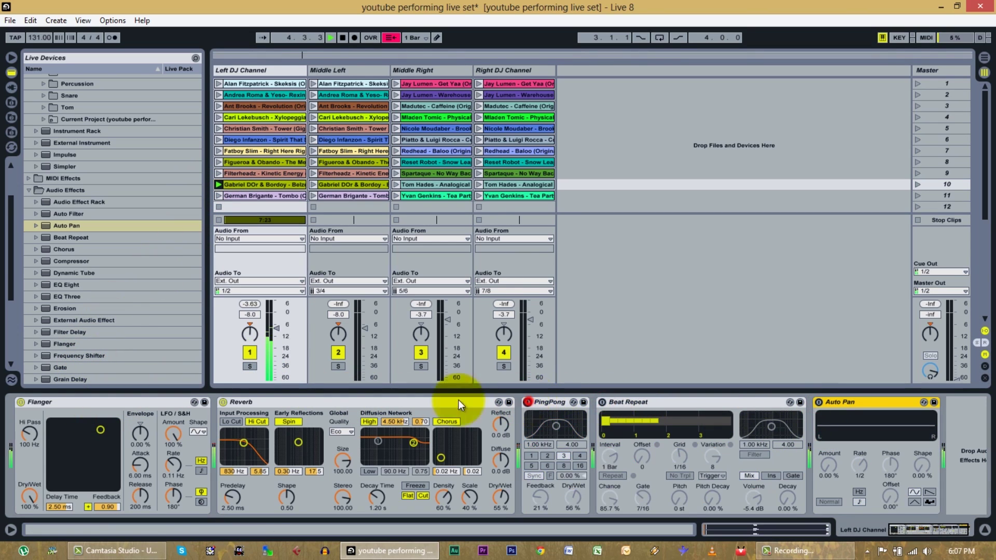
click(223, 403)
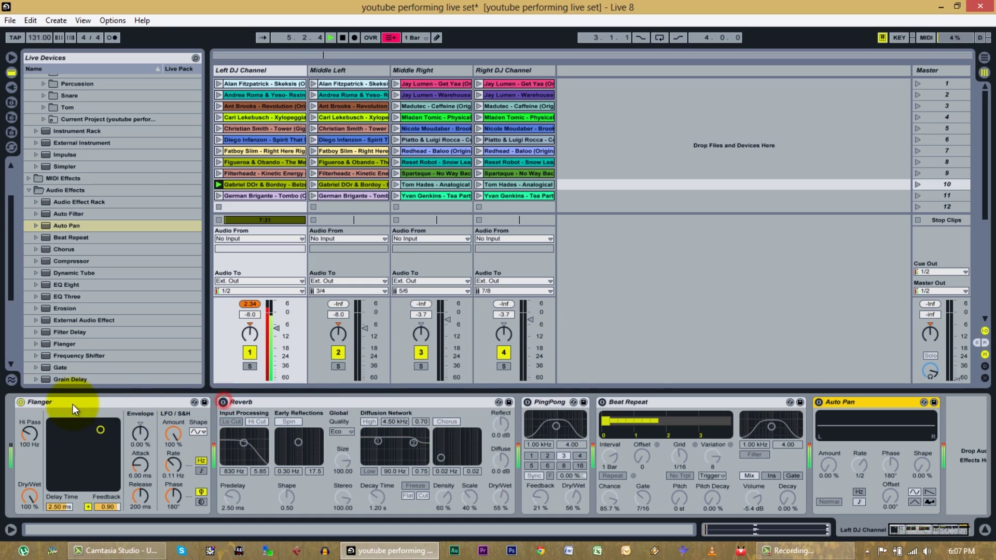
click(21, 402)
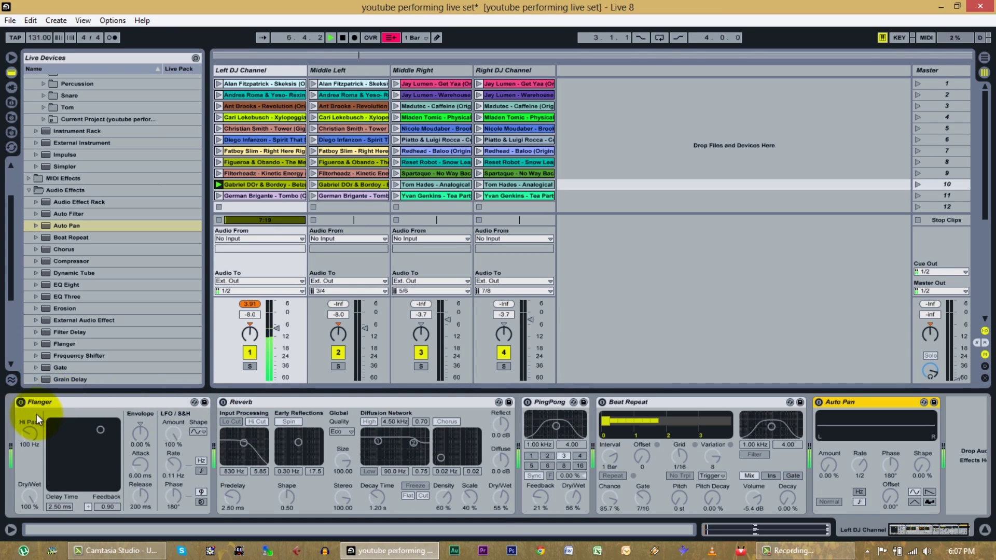
Step: Set the Left DJ Channel's Flanger dry/wet to 0% and reactivate the effect
drag(30, 497, 31, 519)
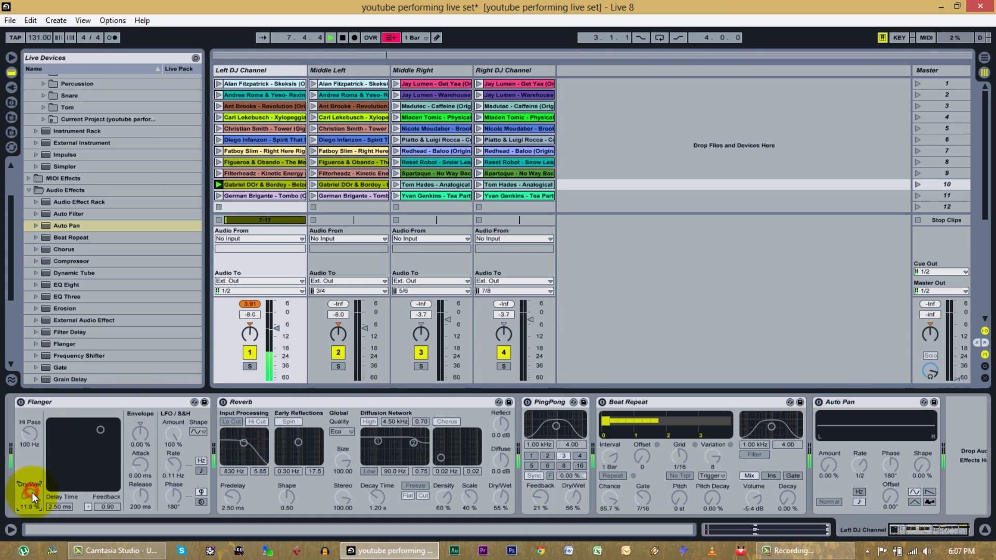
click(21, 403)
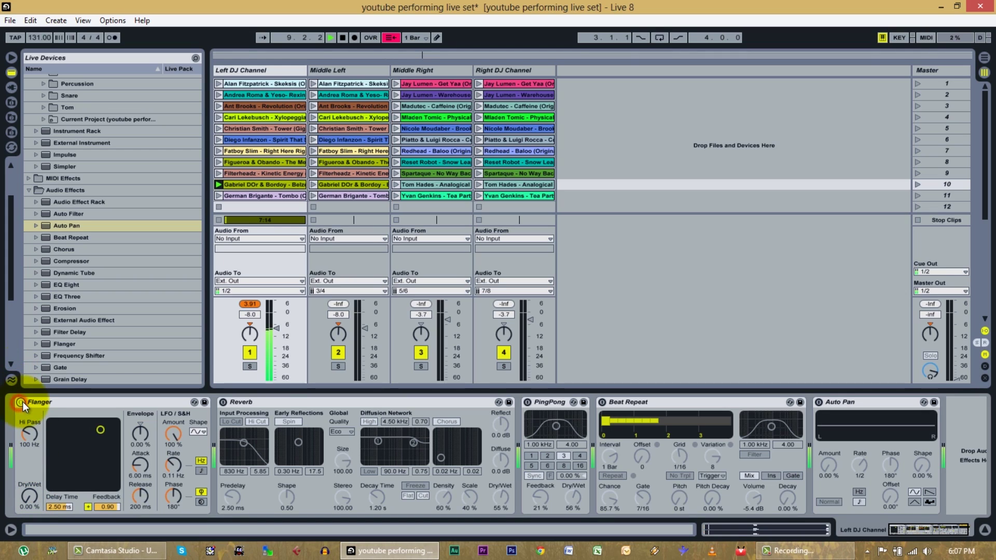
double_click(29, 496)
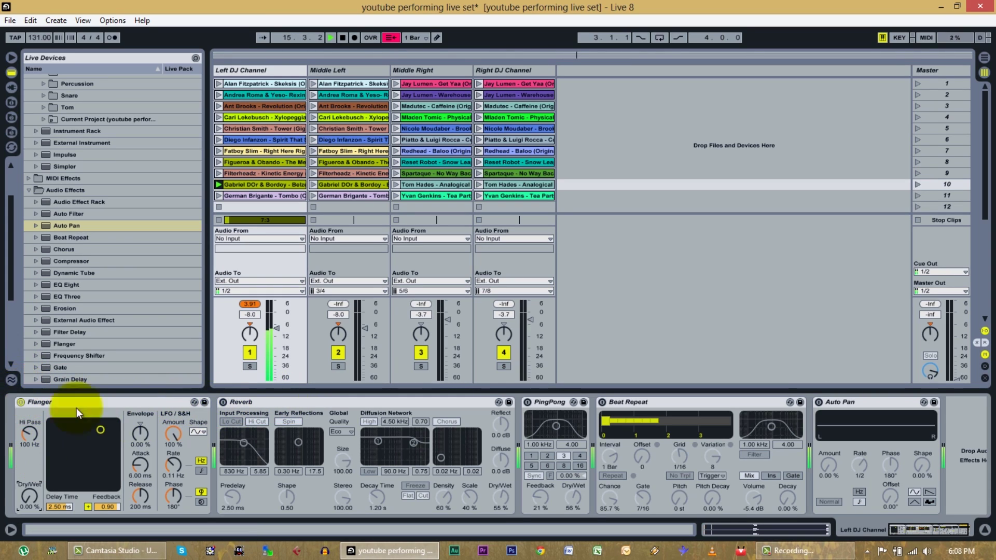
Step: Reactivate the Left DJ Channel's Reverb and Ping Pong Delay, setting the dry/wet of each to 0%
click(224, 403)
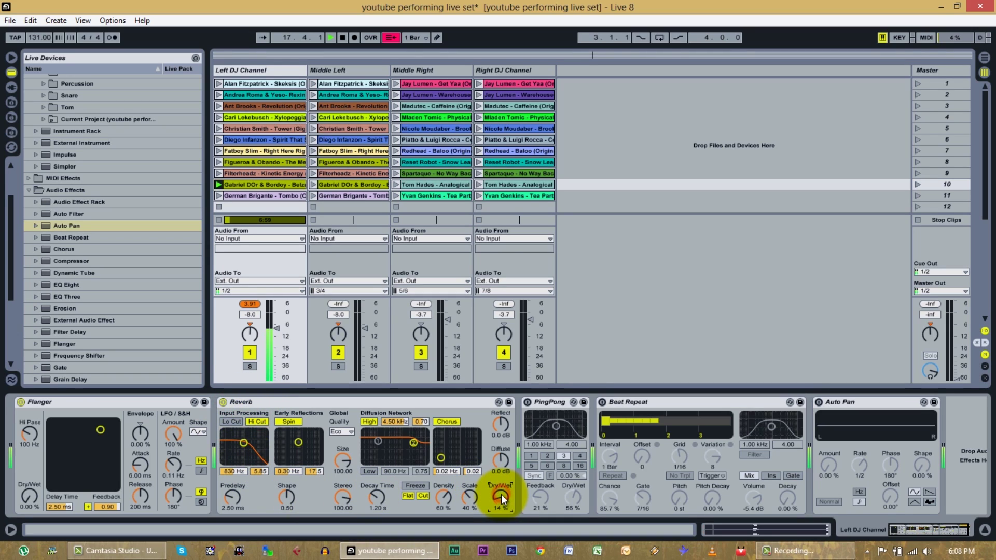
drag(501, 494, 502, 535)
click(529, 402)
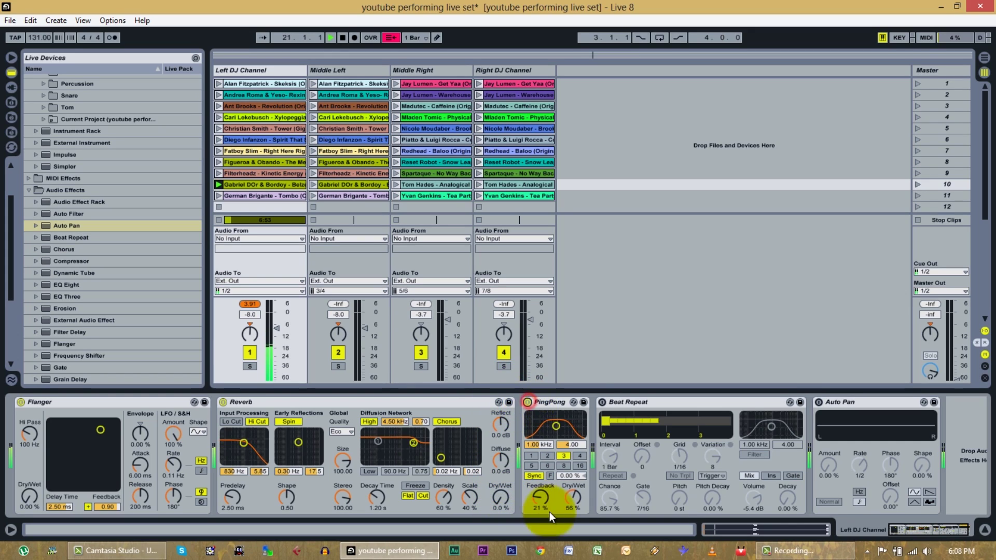
mouse_move(575, 495)
mouse_down()
mouse_move(575, 514)
mouse_move(575, 450)
mouse_move(574, 495)
mouse_up()
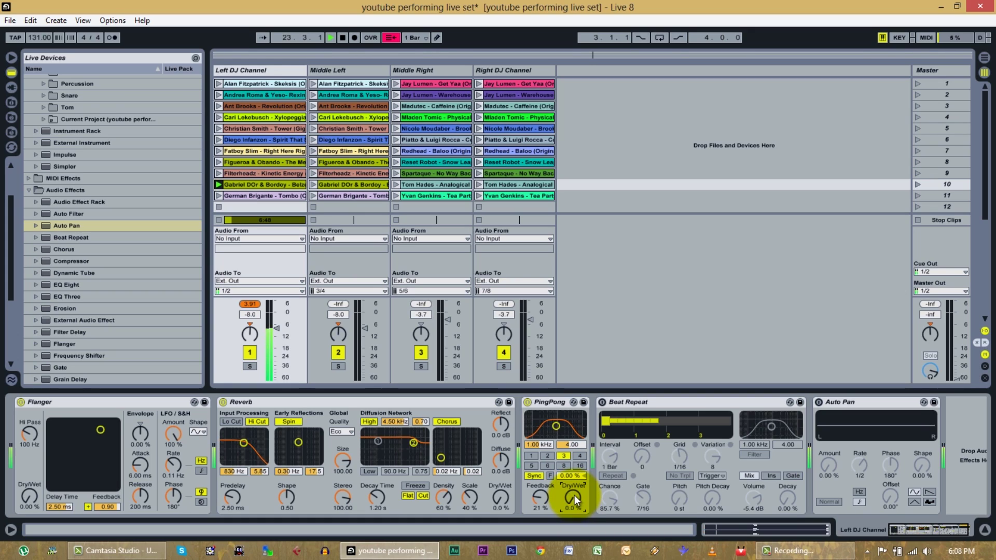
Step: Activate the Left DJ Channel's Beat Repeat, set its volume to -15 dB and deactivate it again
click(603, 402)
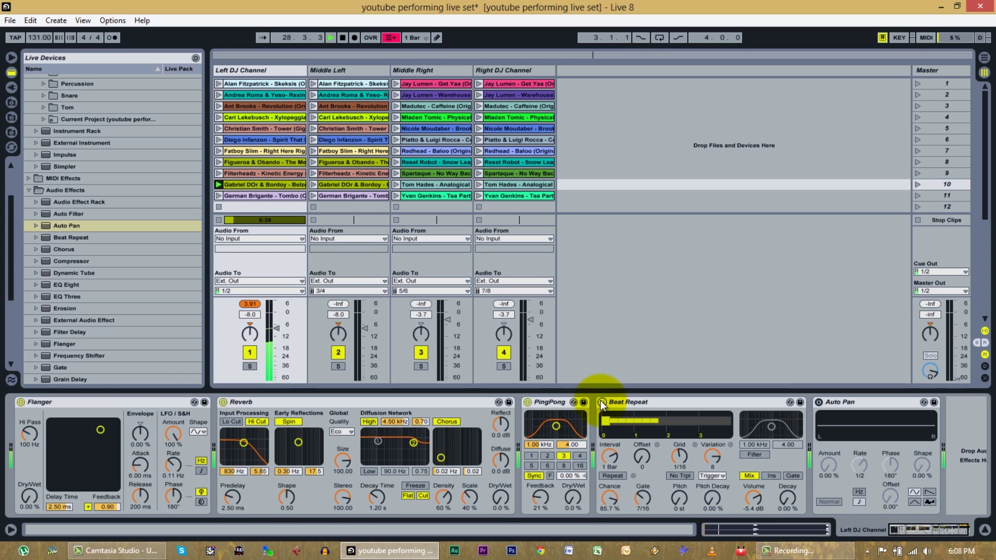
drag(755, 494, 753, 494)
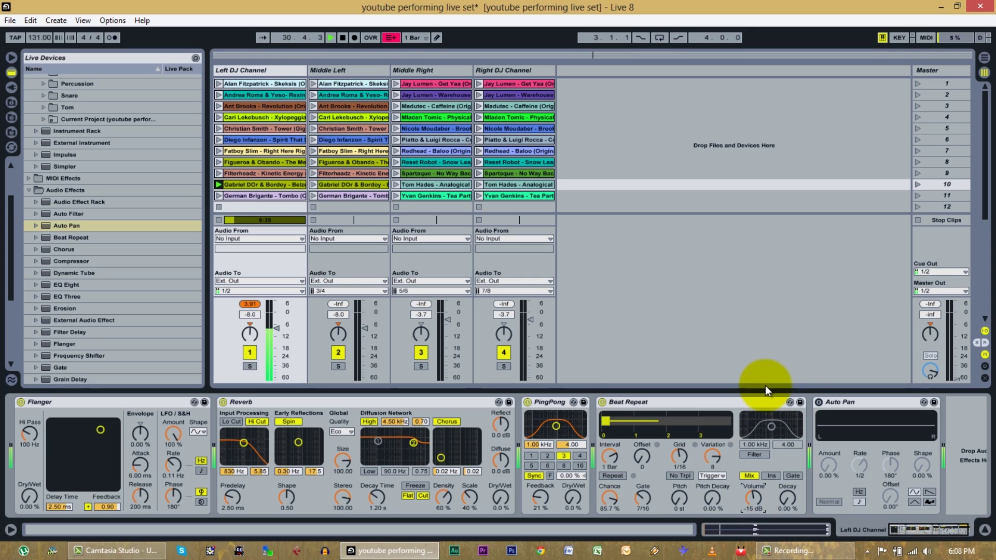
click(603, 402)
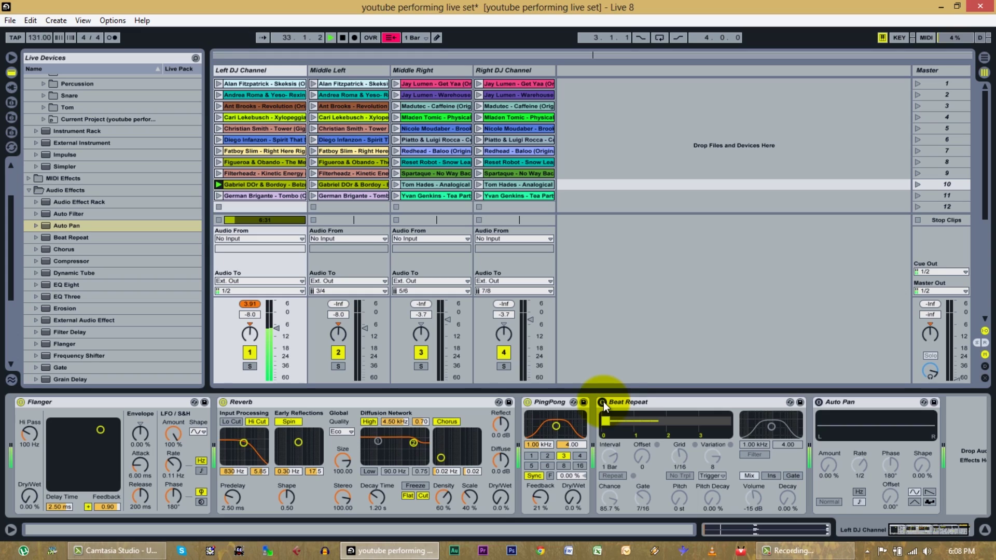
Step: Reactivate the Left DJ Channel's Auto Pan, audition it with a raised amount and return the amount to 0%
click(820, 402)
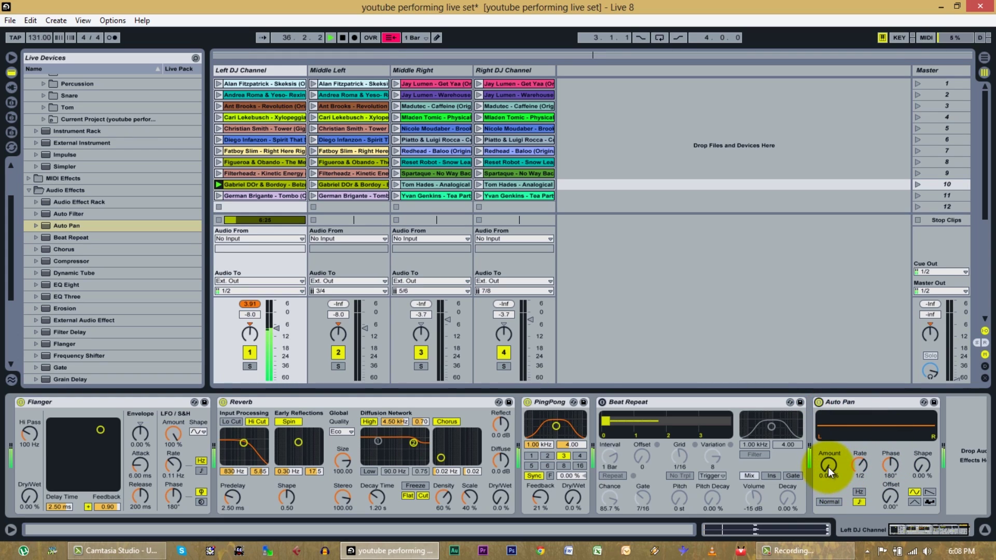
drag(828, 467, 829, 415)
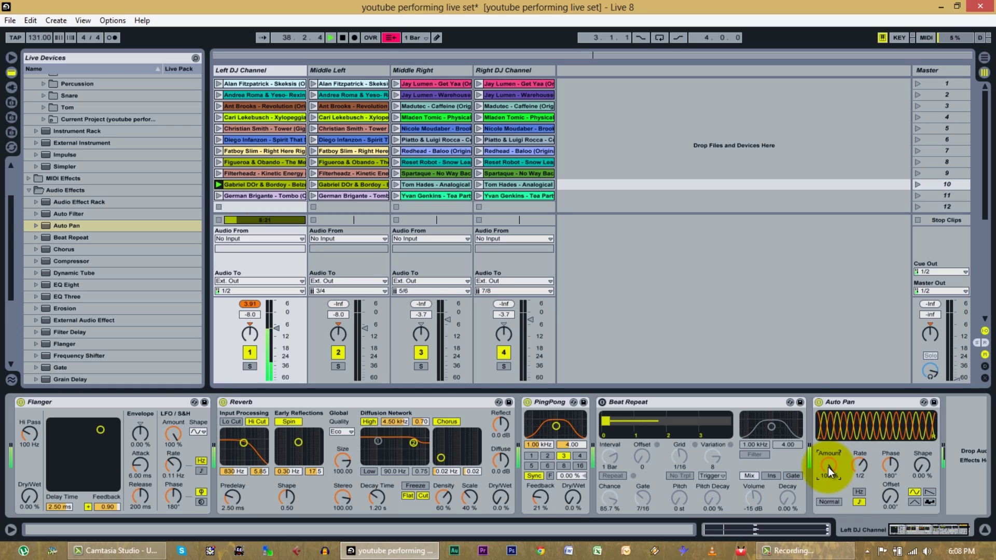
drag(828, 467, 828, 471)
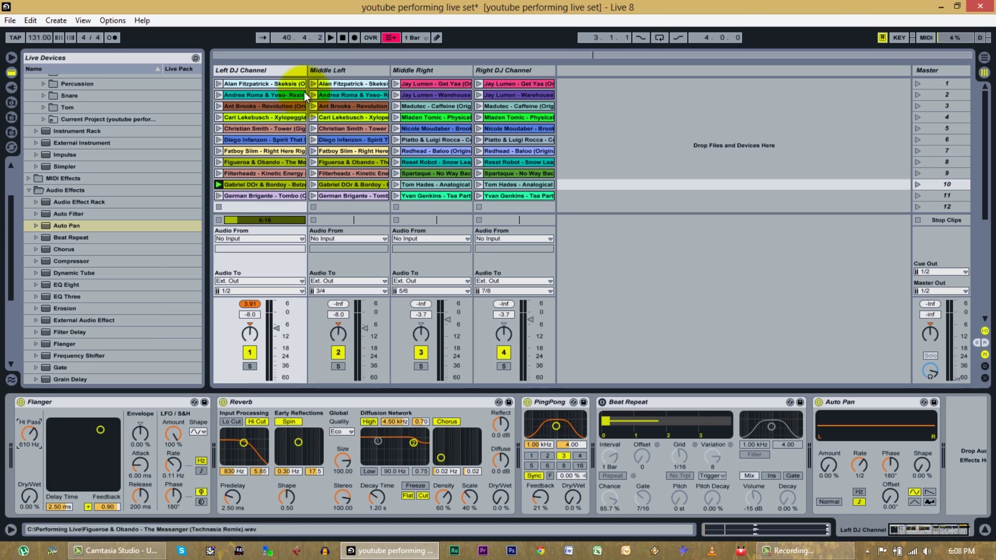
Step: Set the Flanger Hi Pass to 584 Hz on Middle Left, 610 Hz on Middle Right and 666 Hz on the Right DJ Channel
click(343, 71)
drag(27, 442, 32, 437)
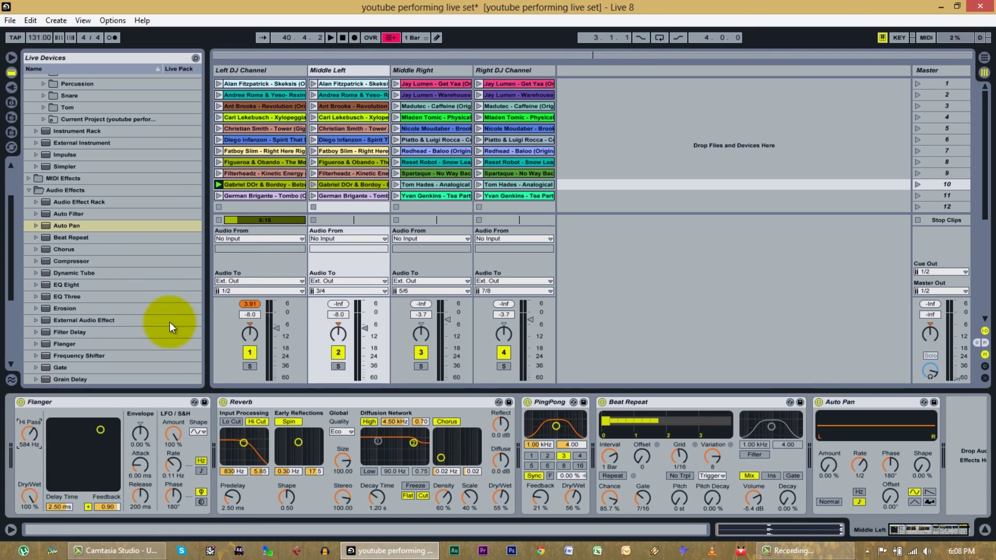
click(442, 71)
drag(31, 437, 33, 436)
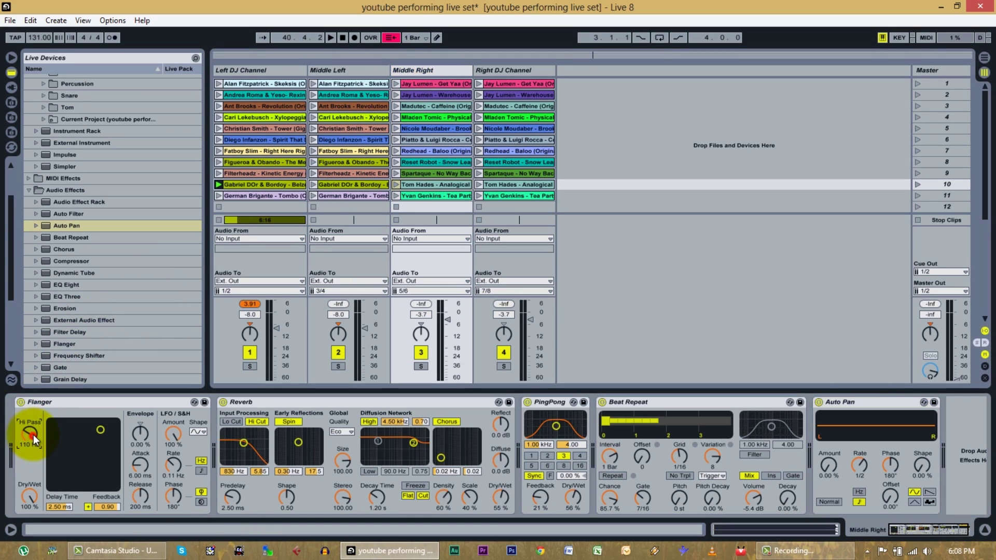
click(529, 70)
drag(31, 435, 31, 432)
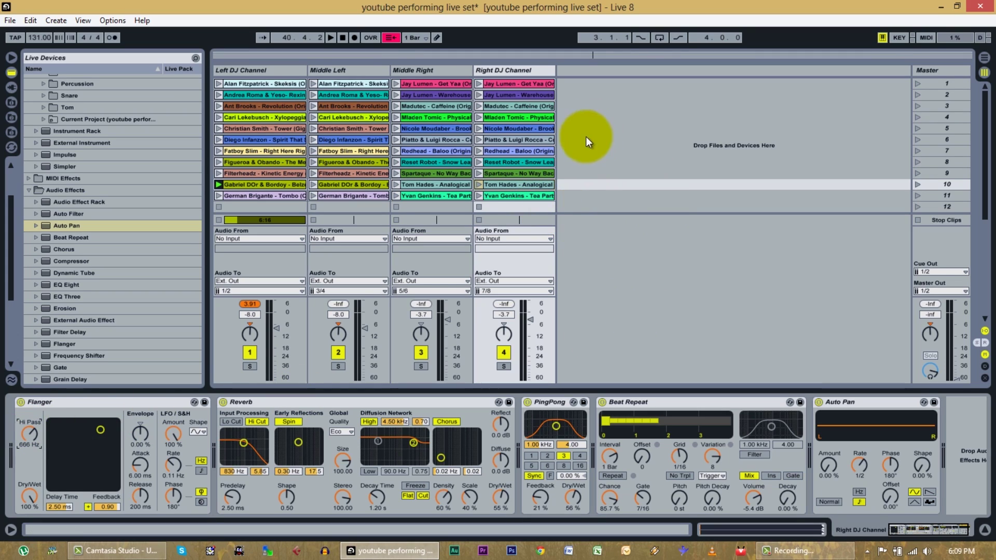
Step: Set the Beat Repeat volume to -15 dB on Middle Left, -14 dB on Middle Right and -17 dB on the Right DJ Channel
click(277, 71)
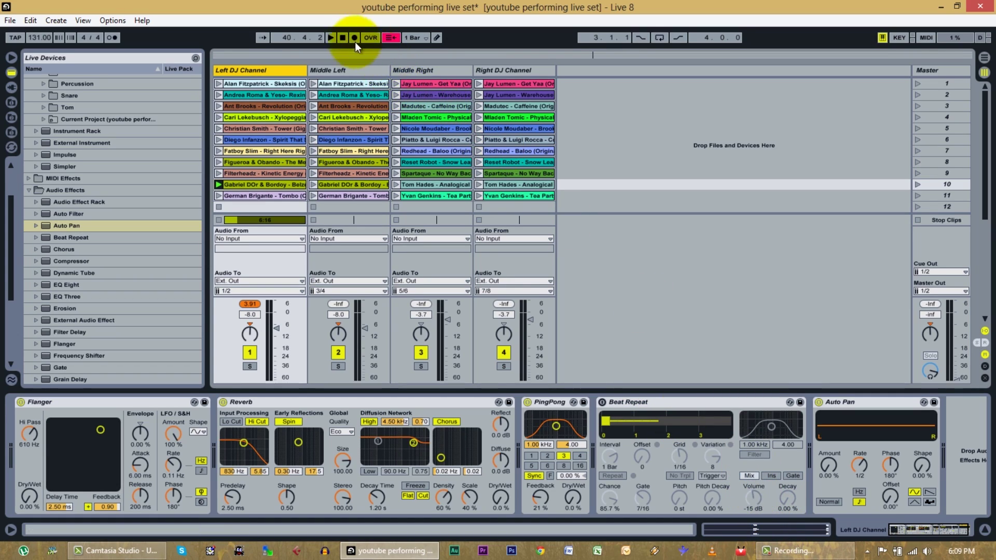
click(362, 68)
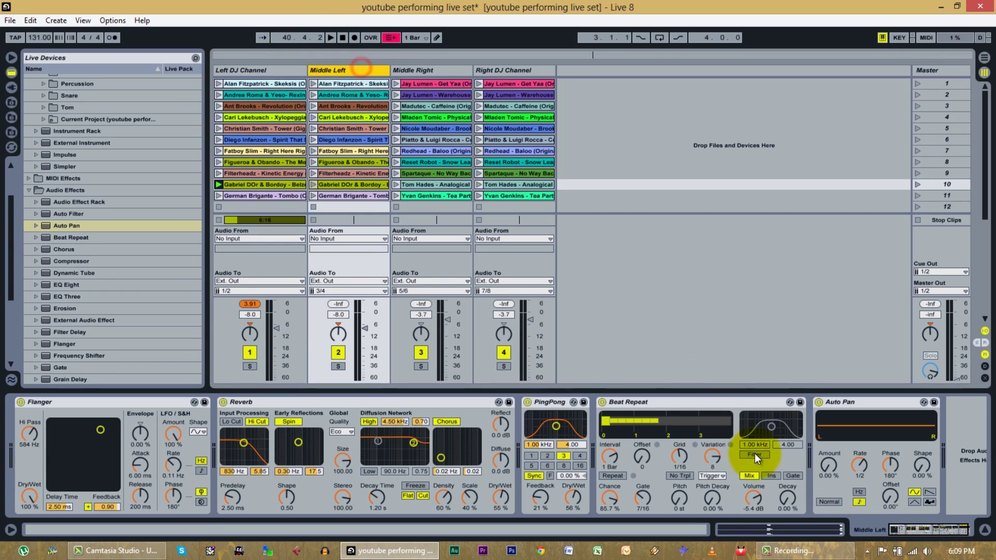
click(451, 70)
drag(749, 495, 756, 492)
click(520, 70)
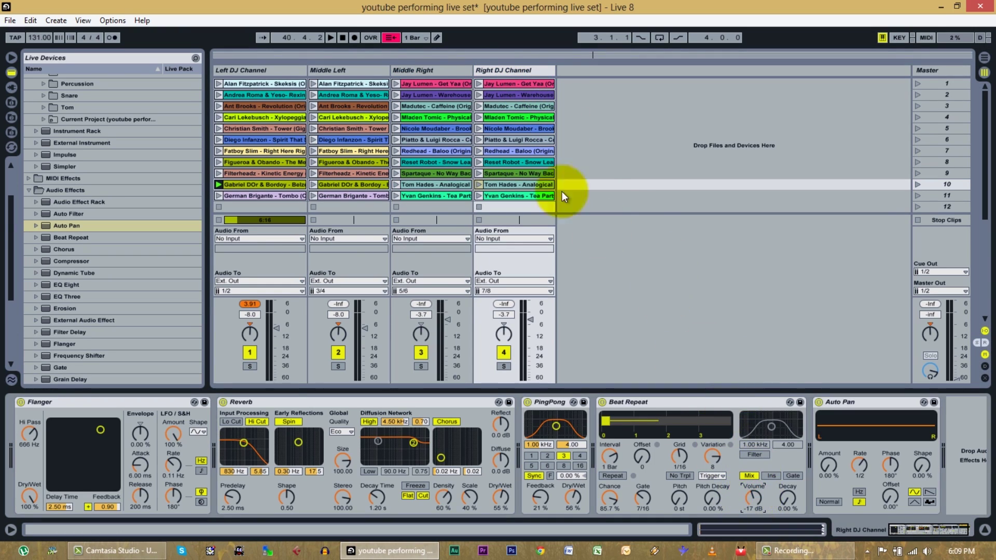
Step: On Middle Left, deactivate Beat Repeat and set the dry/wet of Flanger to 0%, Reverb to 0.8% and Ping Pong Delay to 0%
click(256, 66)
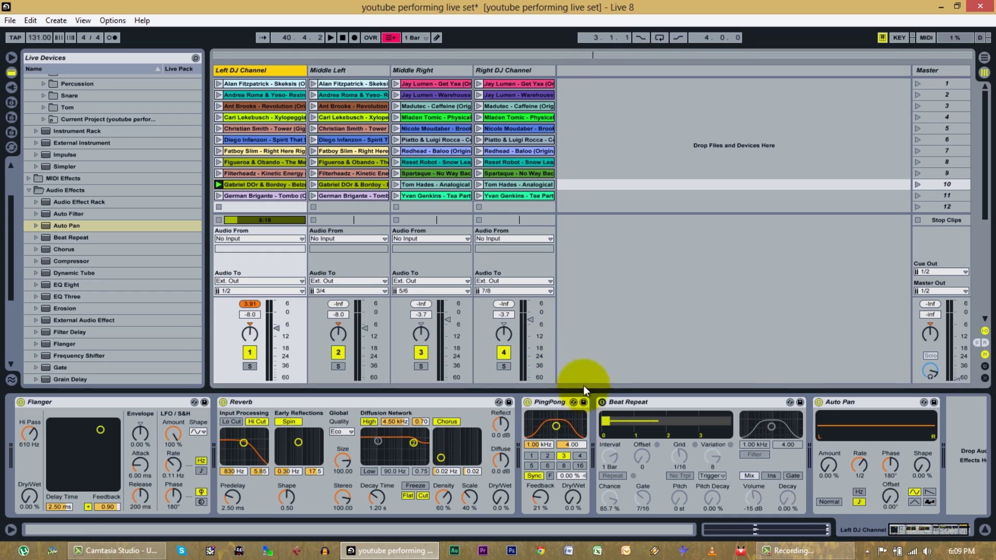
click(314, 70)
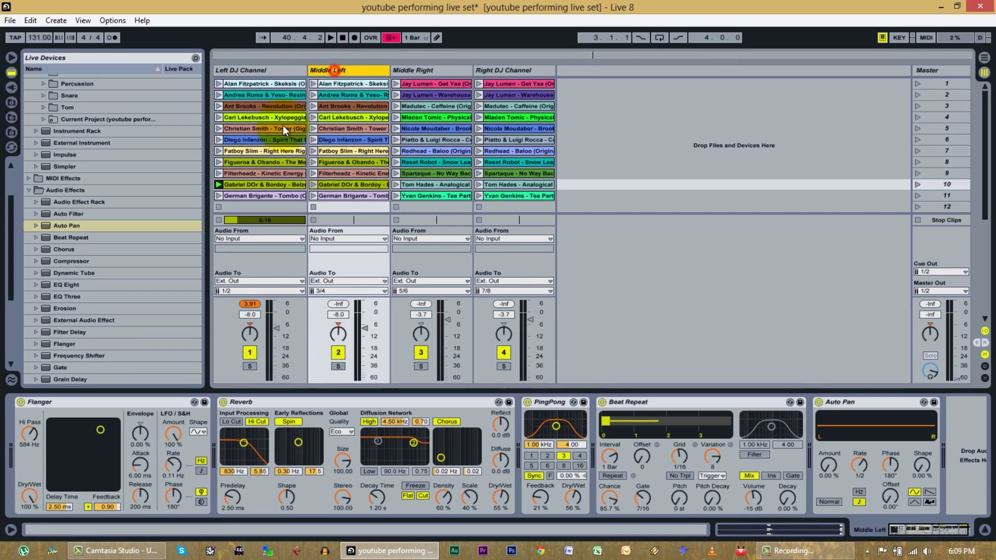
click(604, 403)
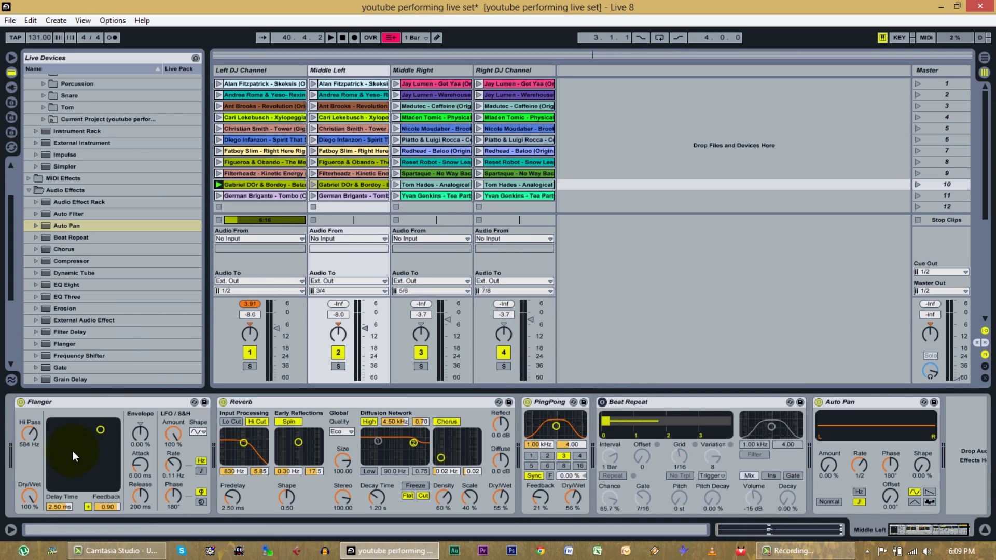
click(32, 498)
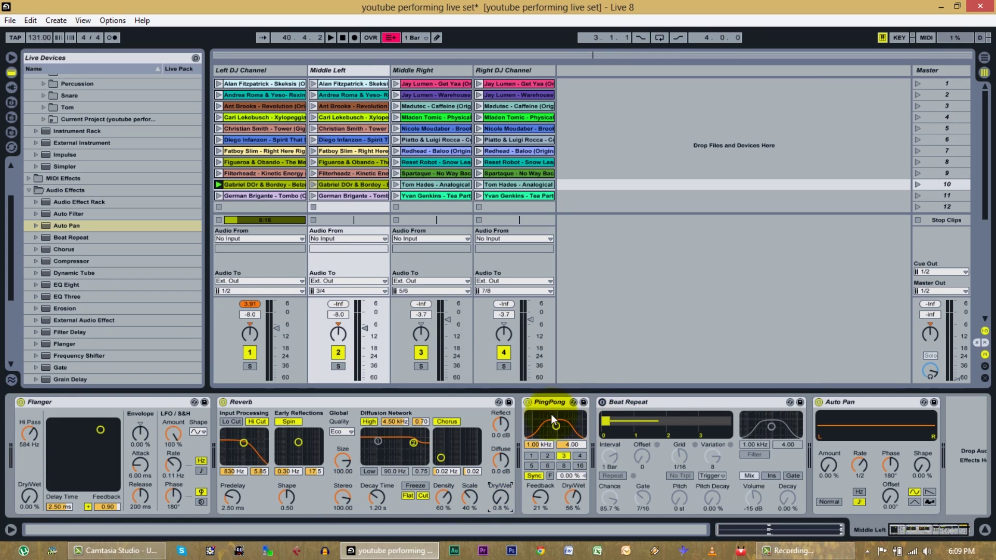
drag(573, 498, 573, 519)
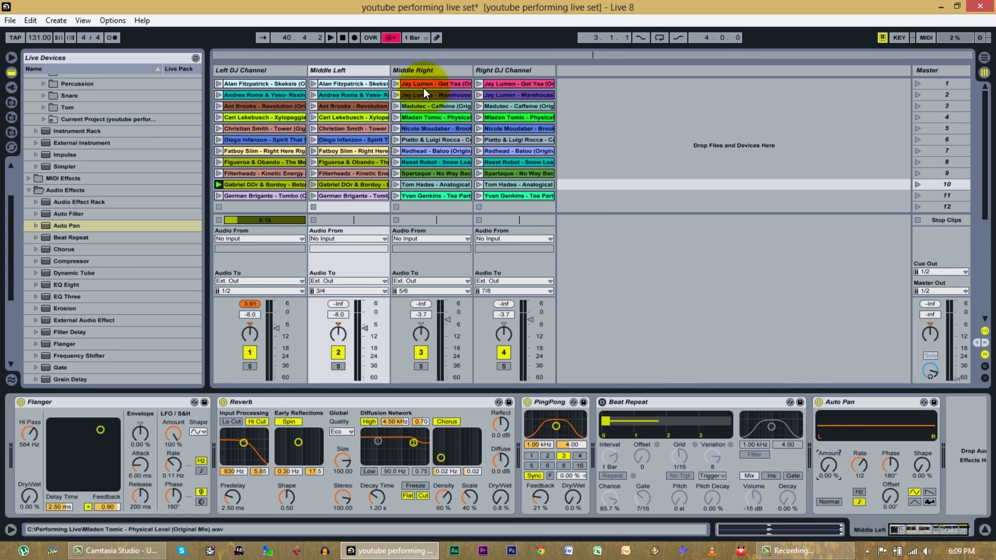
Step: On Middle Right, set the Flanger, Reverb and Ping Pong Delay dry/wet to 0% and deactivate Beat Repeat
click(414, 71)
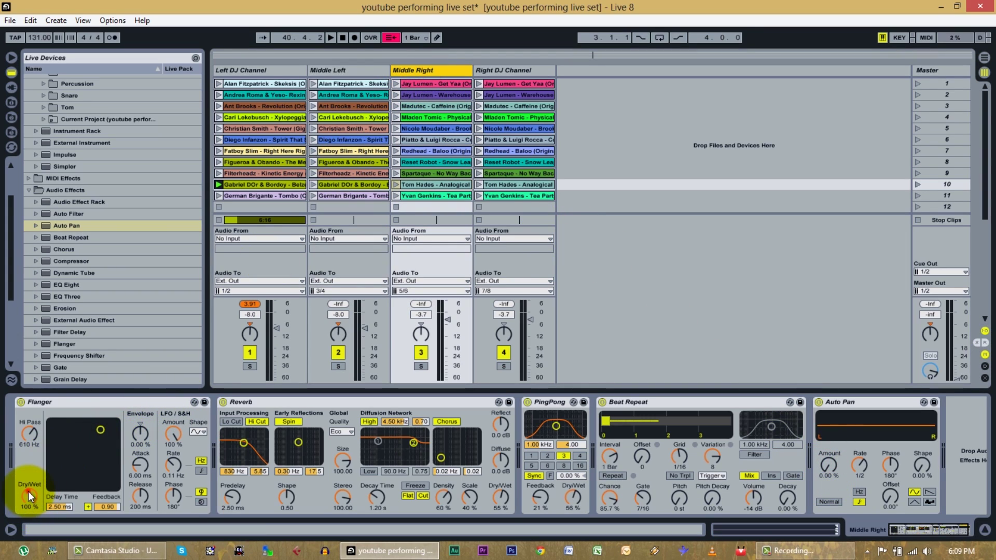
drag(30, 497, 30, 520)
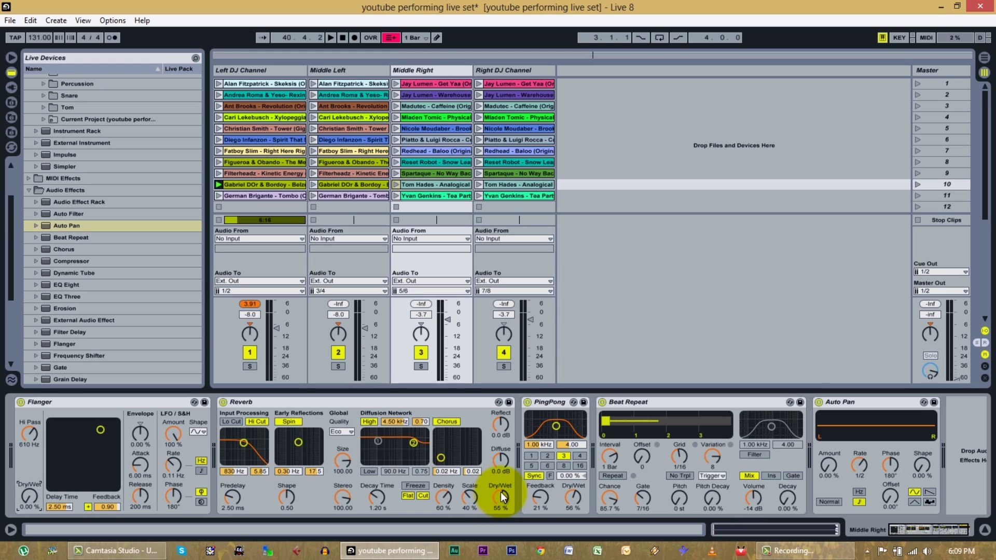
drag(501, 498, 501, 519)
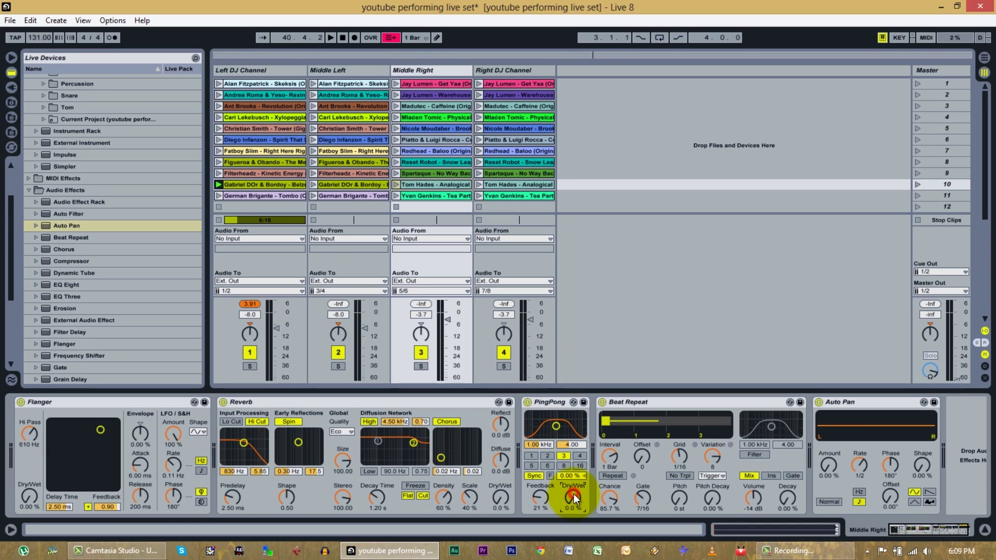
click(603, 402)
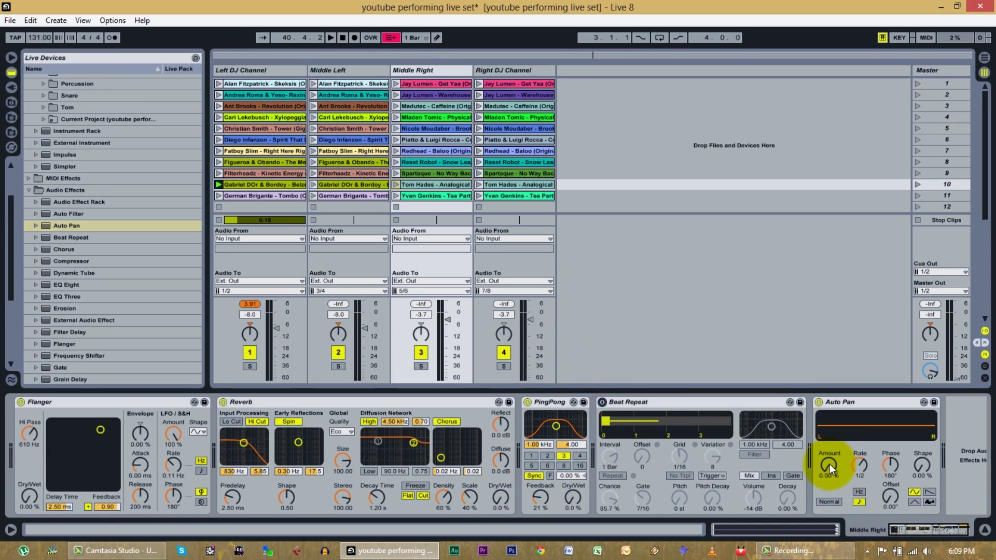
click(829, 466)
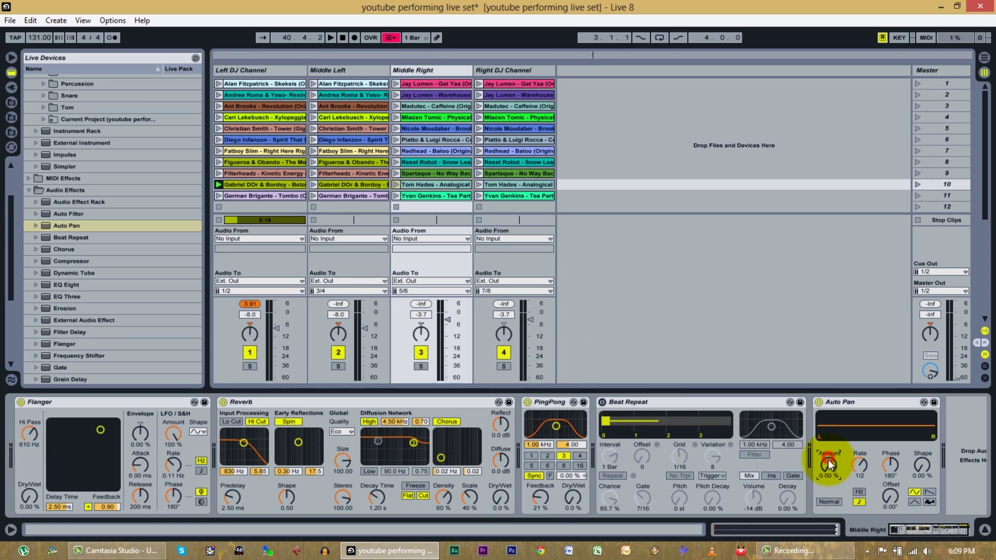
Step: On the Right DJ Channel, set the Flanger, Reverb and Ping Pong Delay dry/wet to 0% and deactivate Beat Repeat
click(516, 71)
click(29, 496)
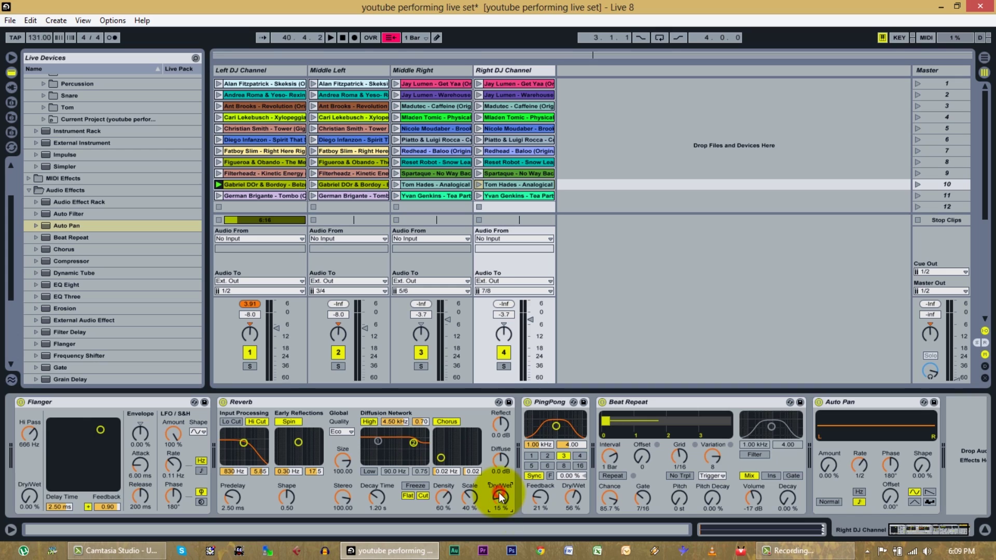
drag(499, 493, 499, 504)
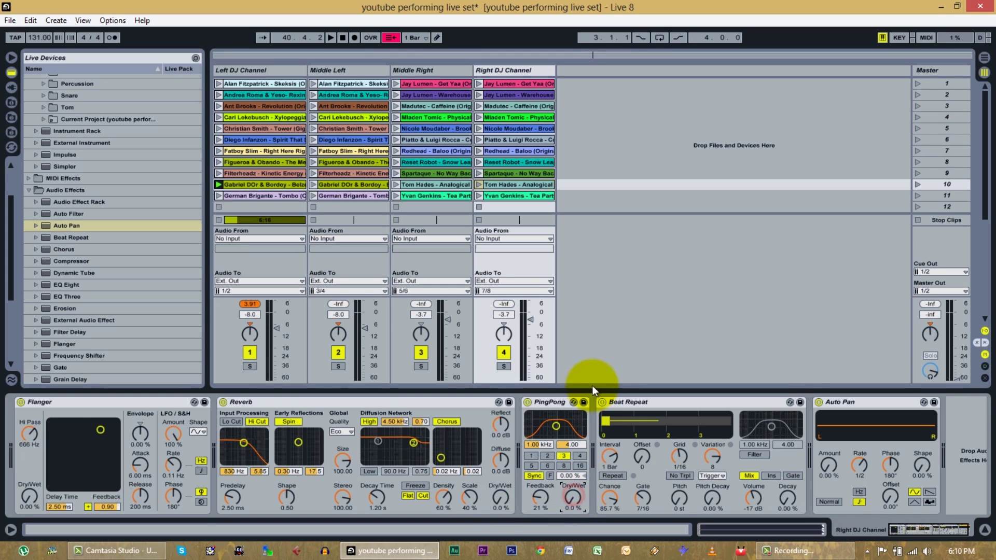
drag(573, 498, 574, 514)
click(602, 402)
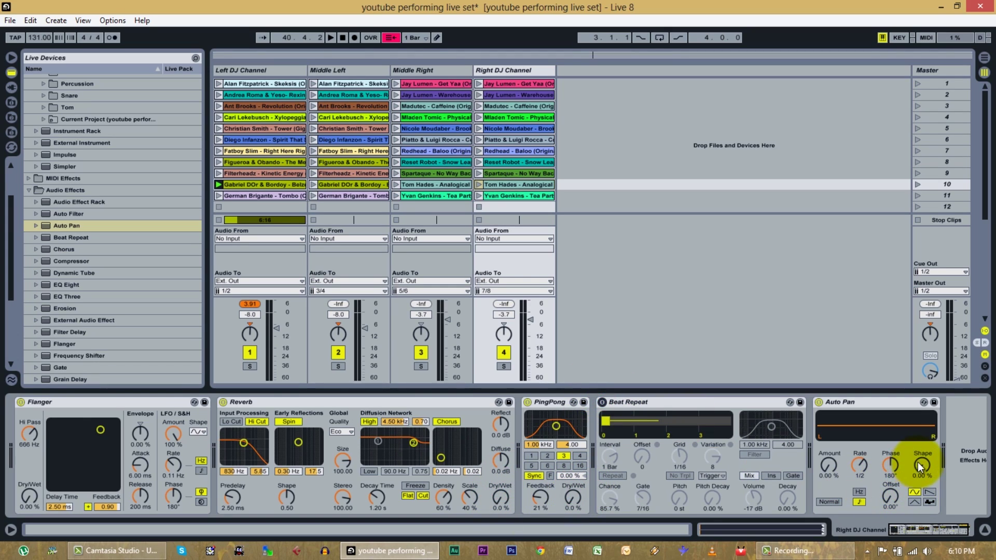